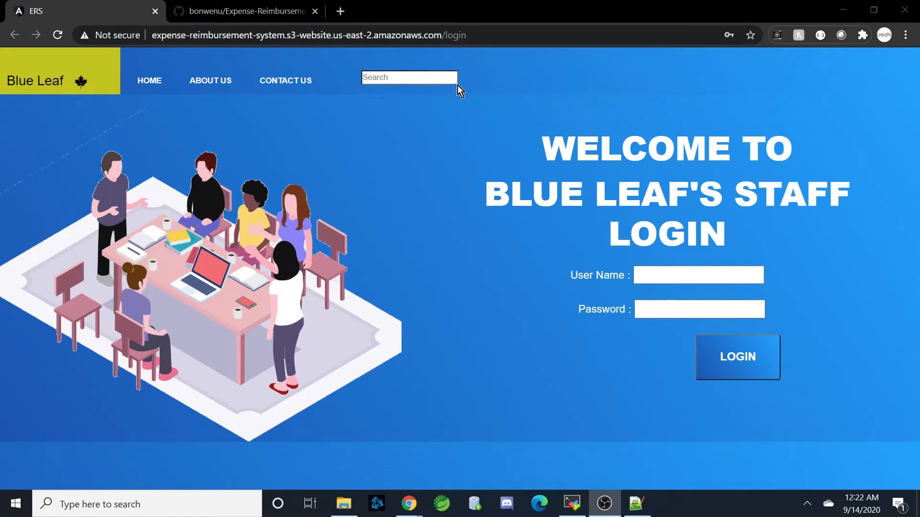
click(257, 13)
scroll(298, 289, down, 5)
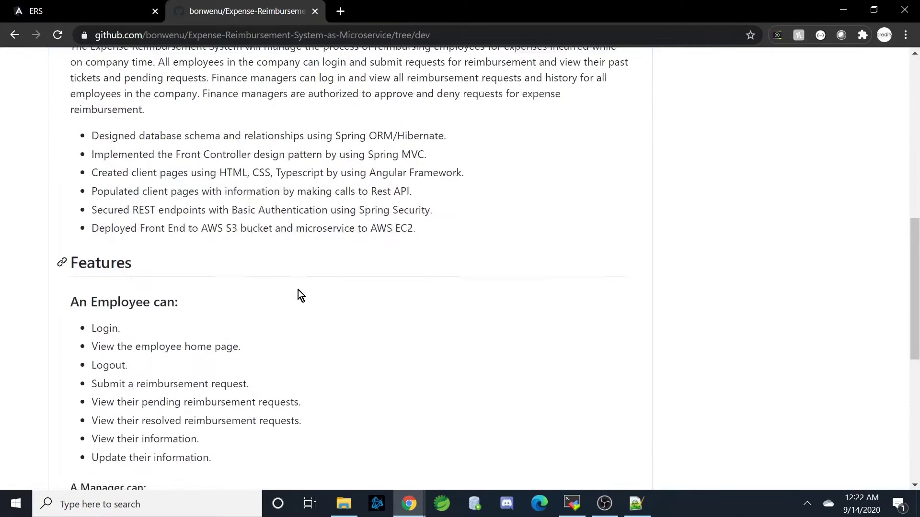
scroll(298, 289, down, 4)
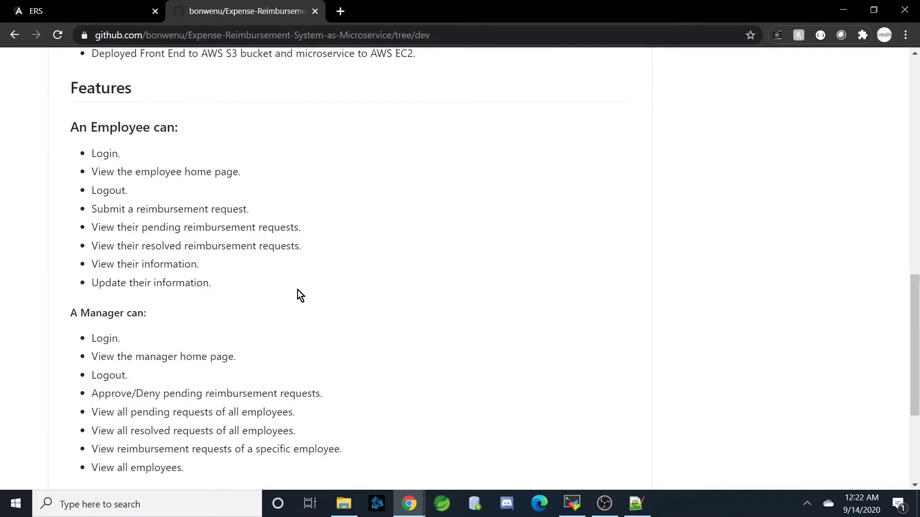
scroll(298, 290, down, 1)
scroll(296, 292, up, 1)
scroll(196, 223, down, 3)
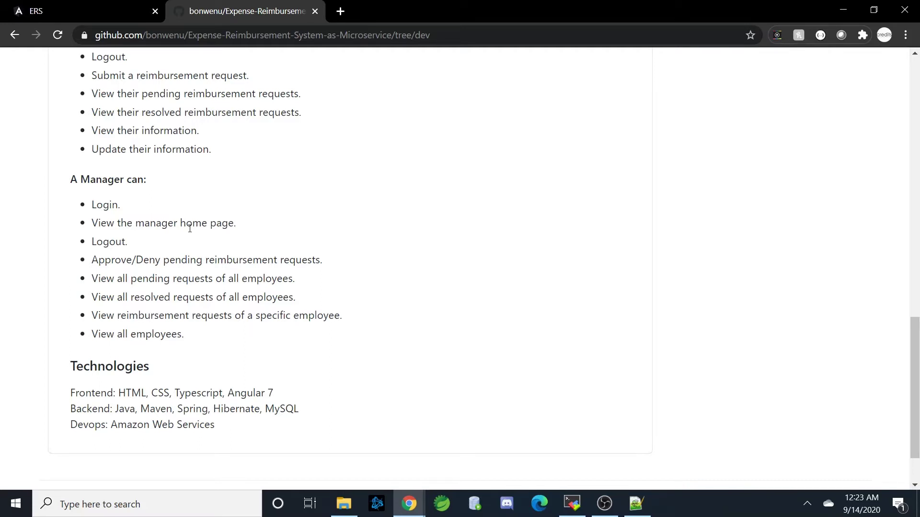
click(62, 11)
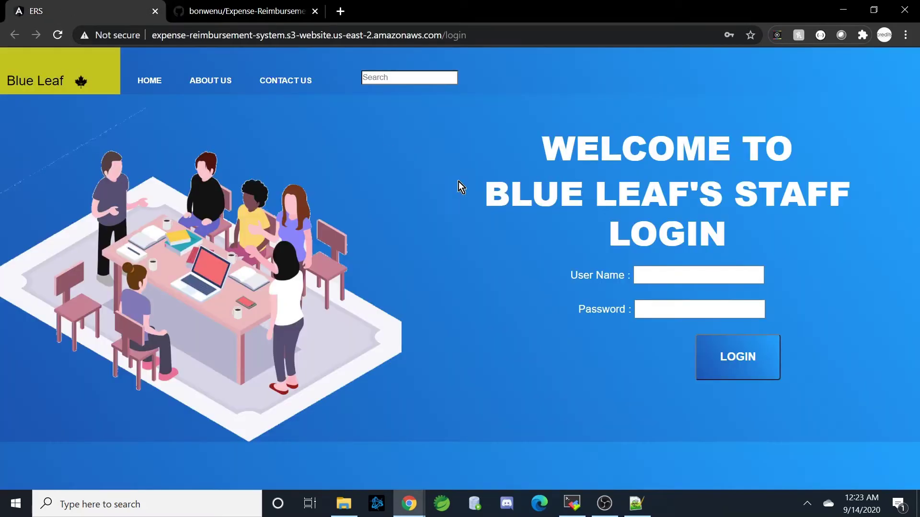
click(708, 274)
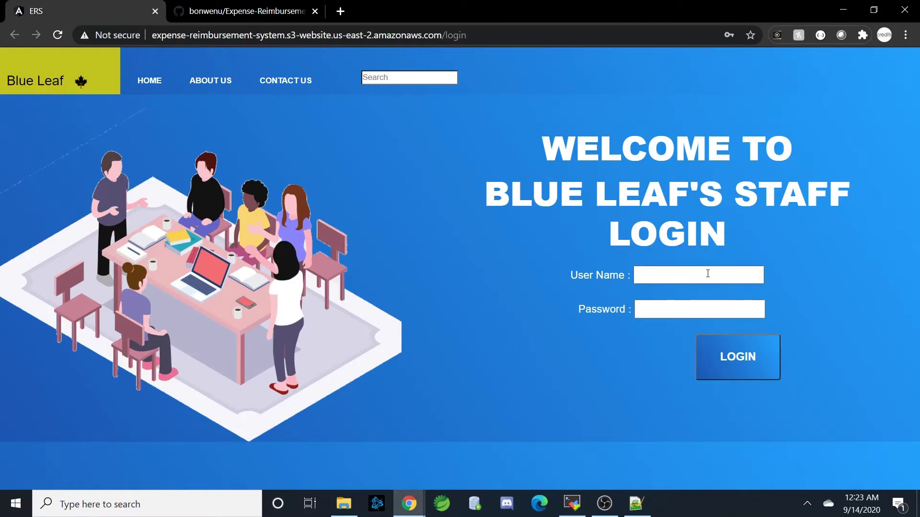
click(636, 504)
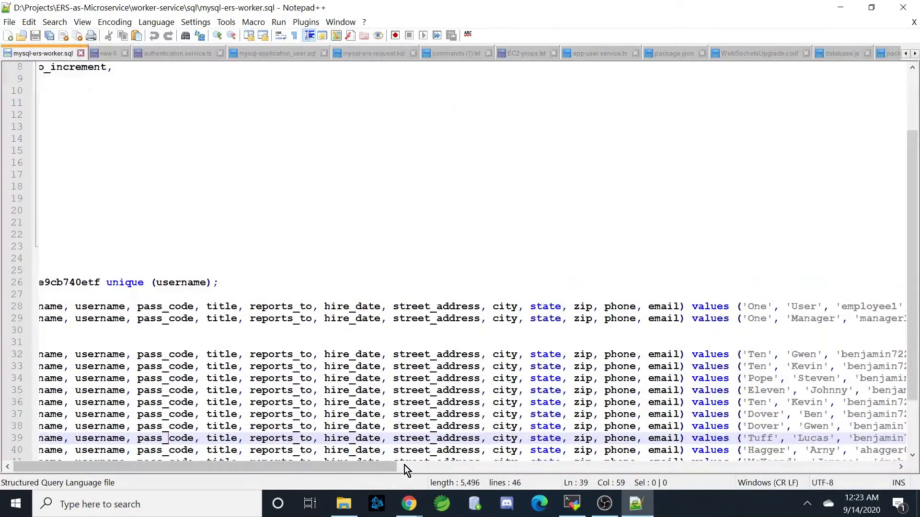
- Scroll the worker SQL script right to review its INSERT values, then bring MobaXterm forward
drag(383, 470, 509, 468)
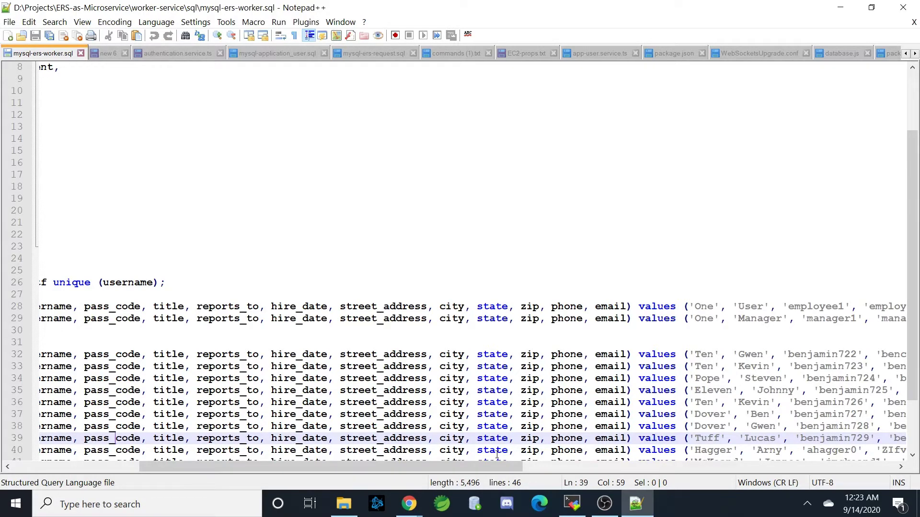
click(581, 508)
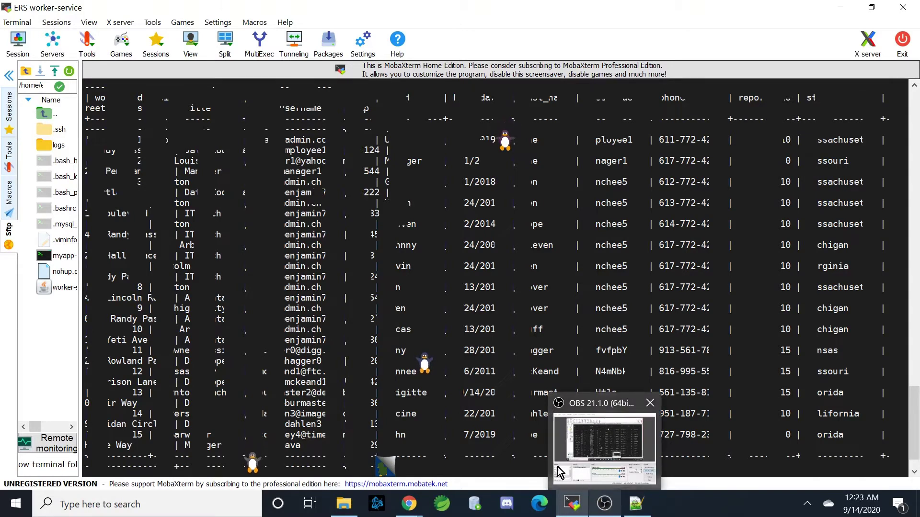
- Reveal the 15-row worker query result in MobaXterm, then return to mysql-ers-worker.sql in Notepad++
click(452, 450)
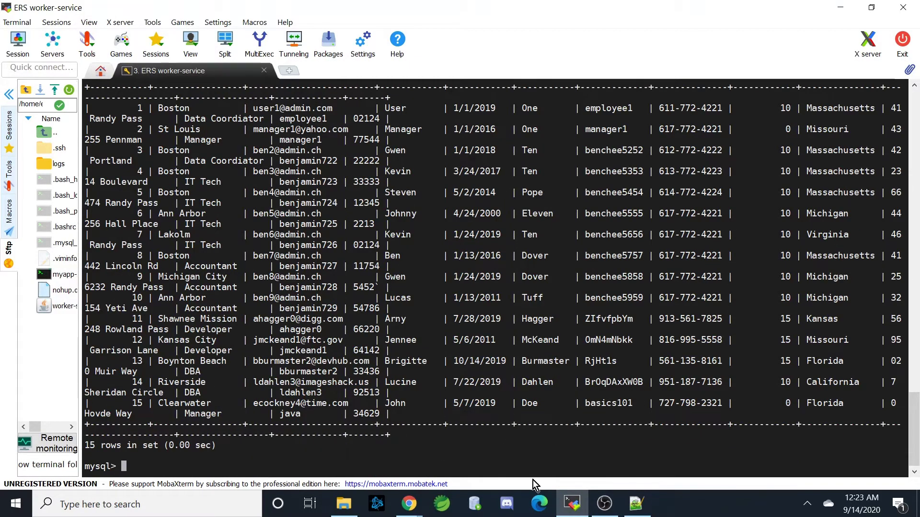
mouse_move(600, 509)
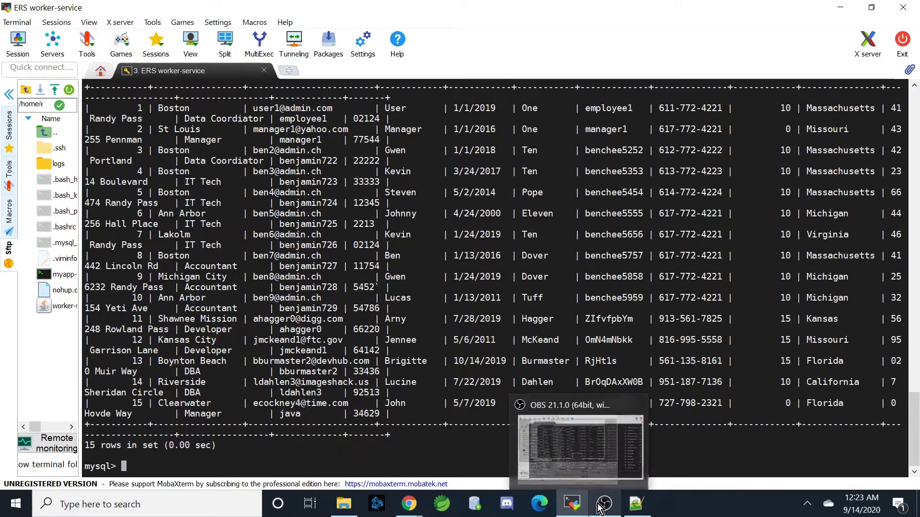
click(636, 503)
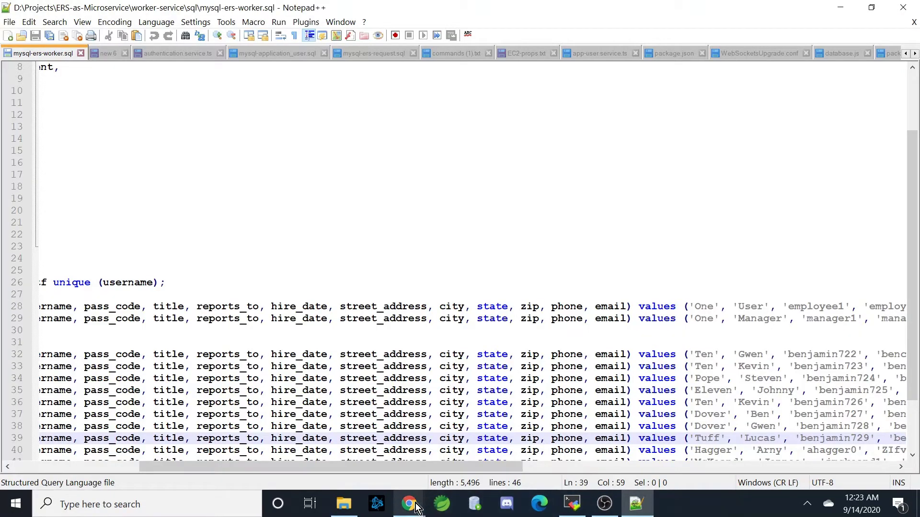
- Sign in to Blue Leaf with the employee account, correcting the password after the failed first attempt
mouse_move(416, 507)
click(381, 468)
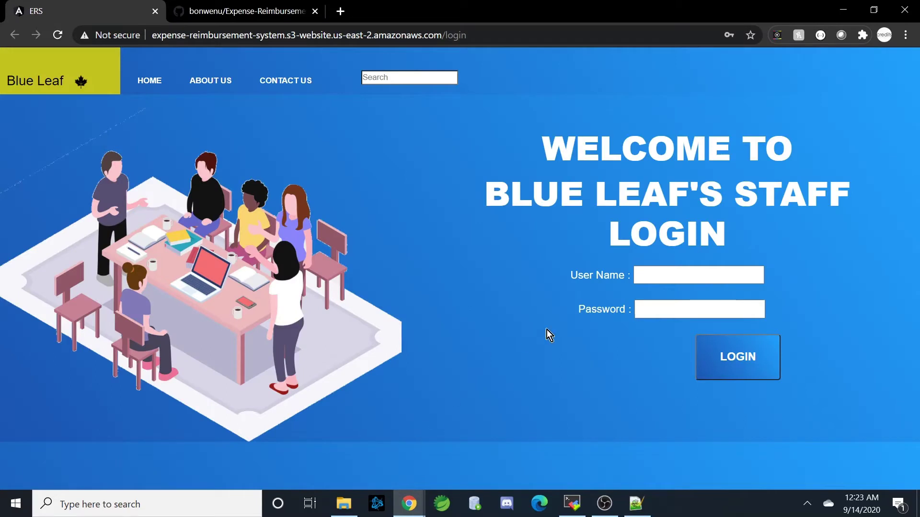
click(681, 281)
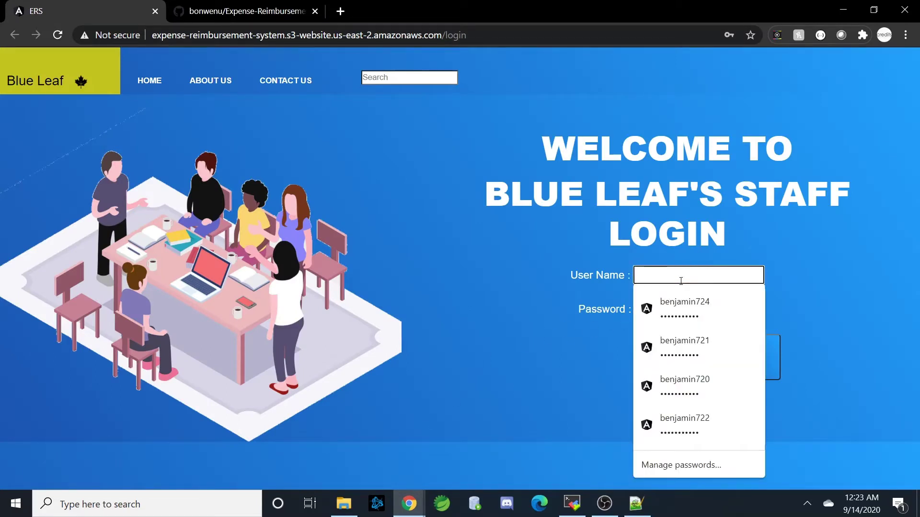
text(em)
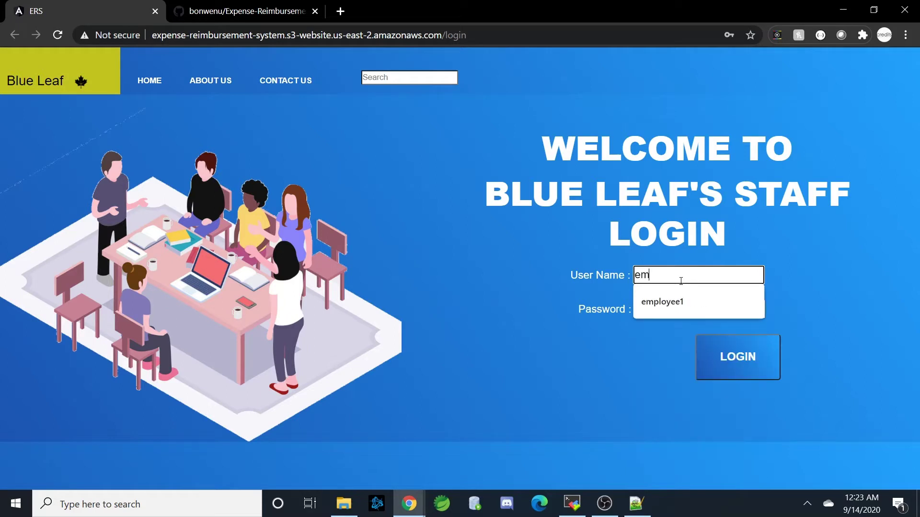
text(ployee1)
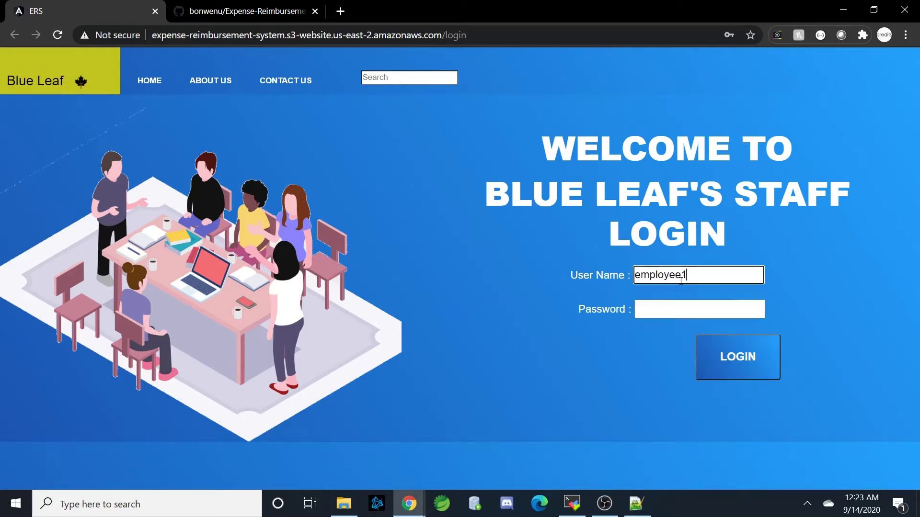
click(688, 305)
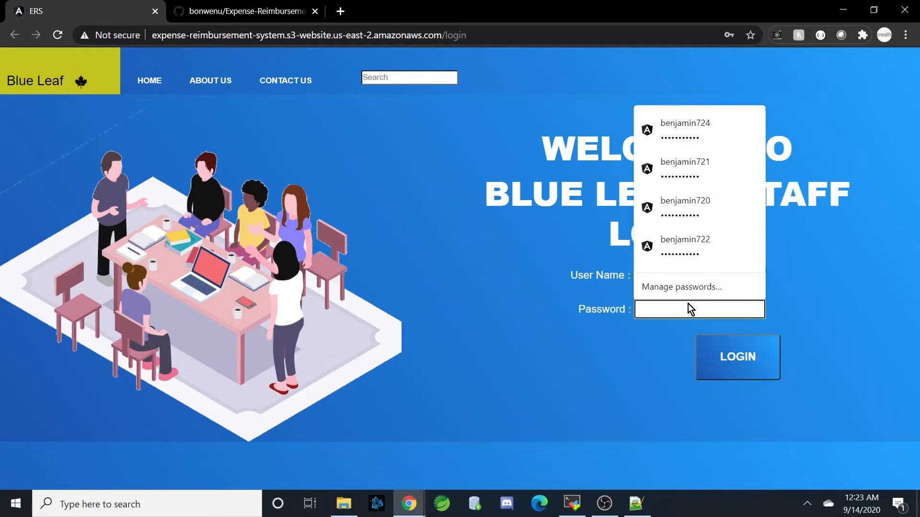
text(123456)
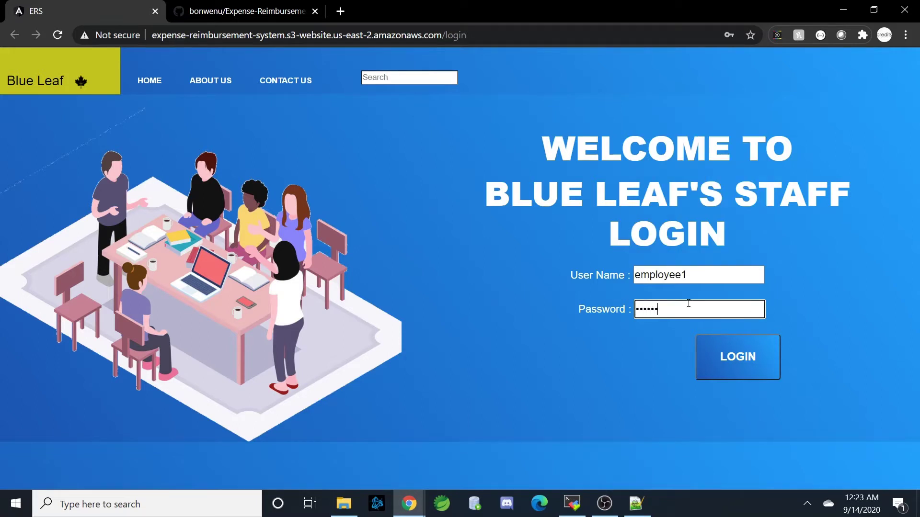
text(789)
click(742, 371)
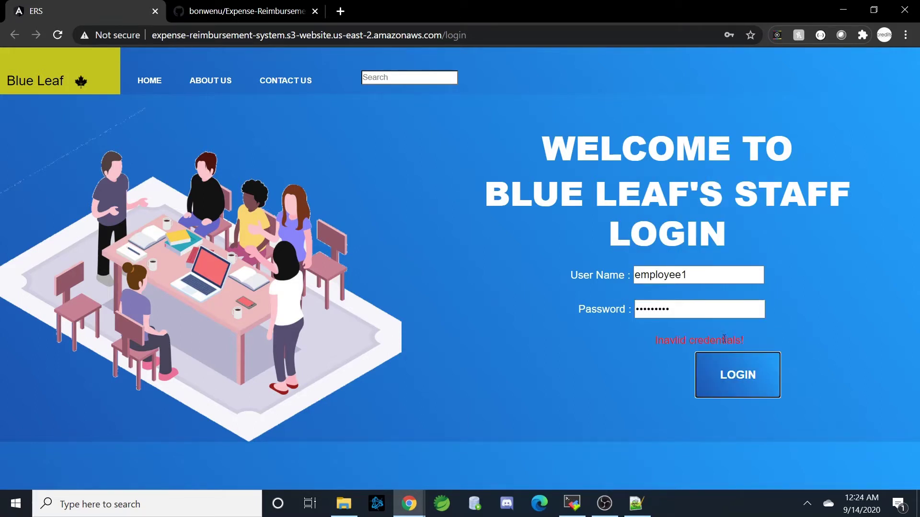
click(714, 312)
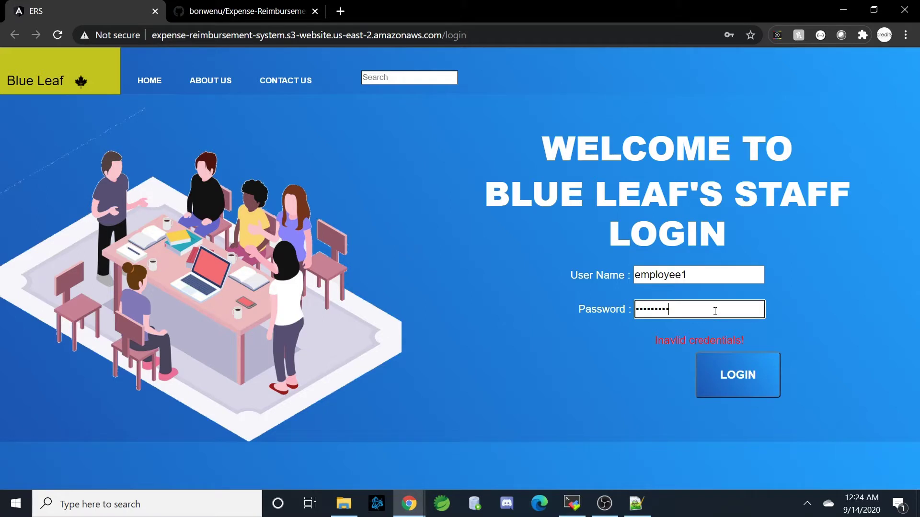
click(708, 373)
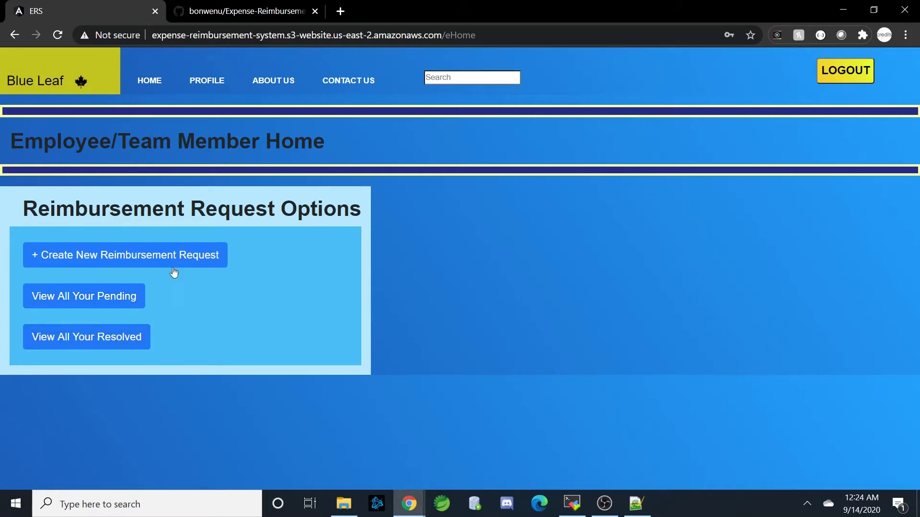
- Review the employee's pending and resolved requests before creating a new one
click(126, 298)
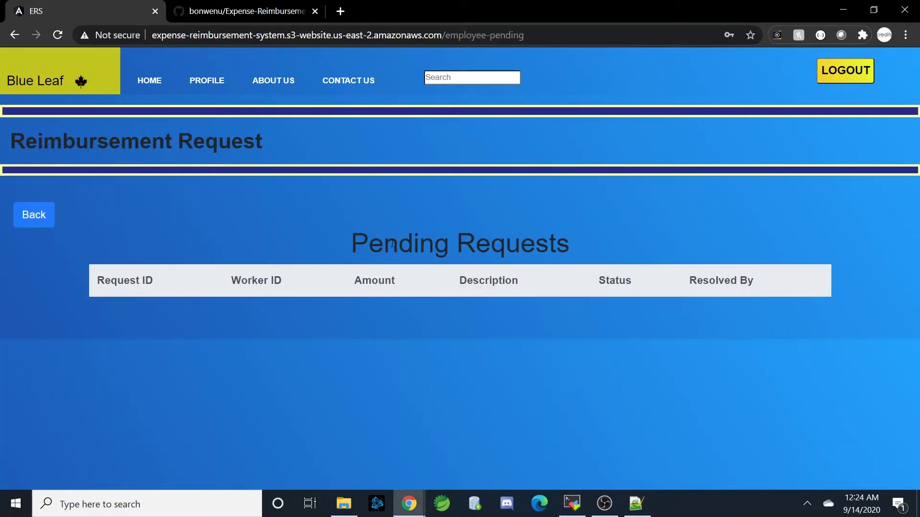
click(31, 224)
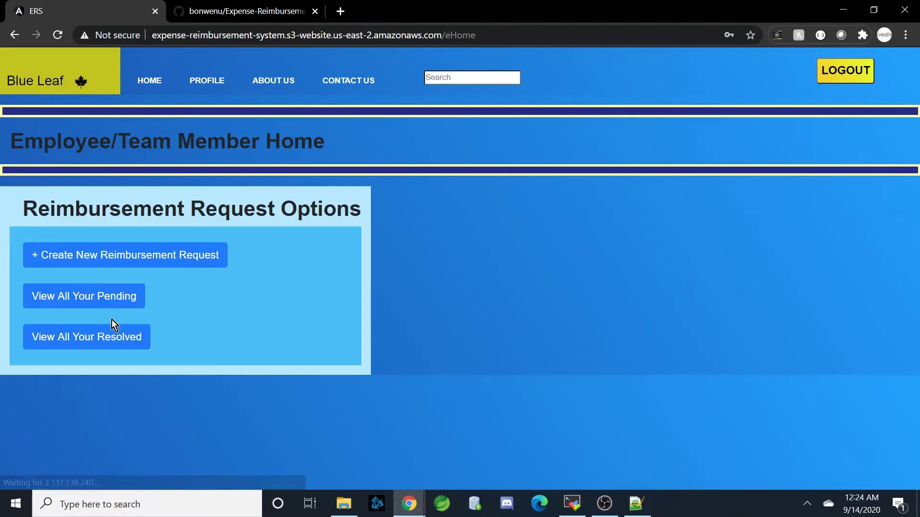
click(118, 336)
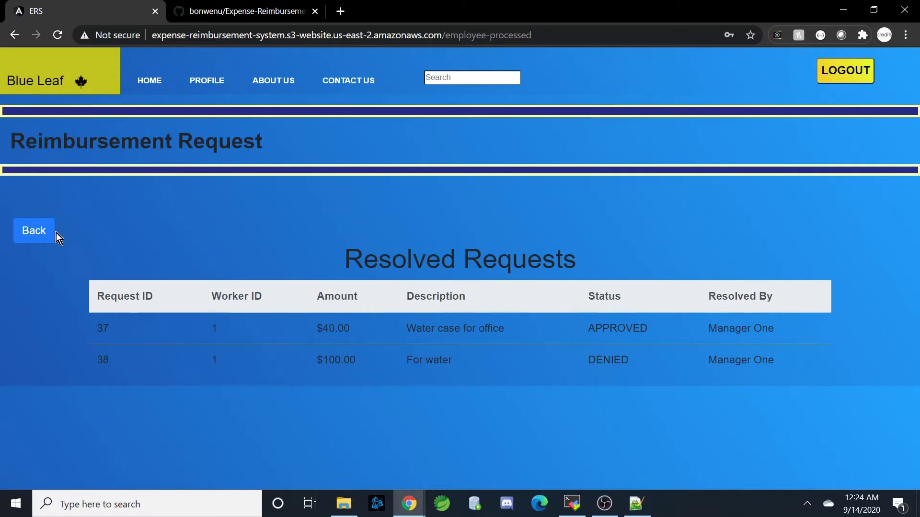
click(39, 233)
- Add a $100 reimbursement request described as 'Pencils for office'
click(130, 254)
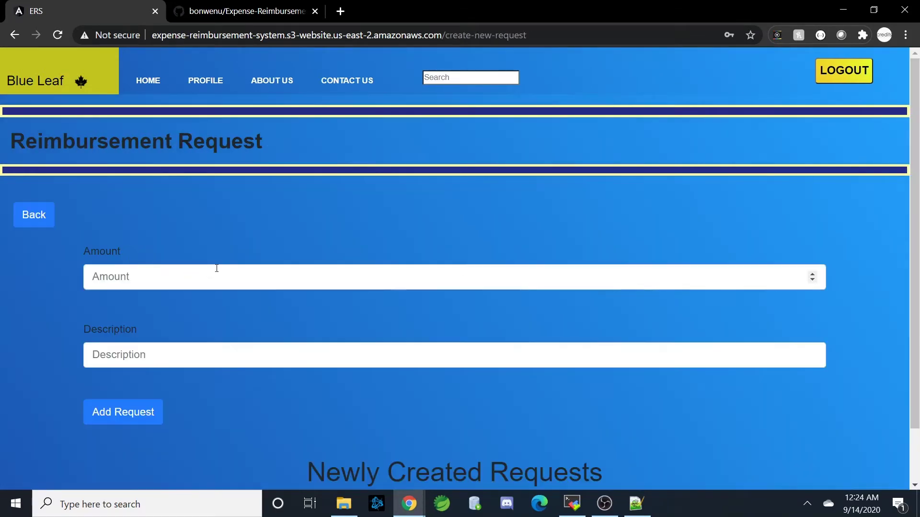
scroll(263, 280, down, 2)
click(194, 225)
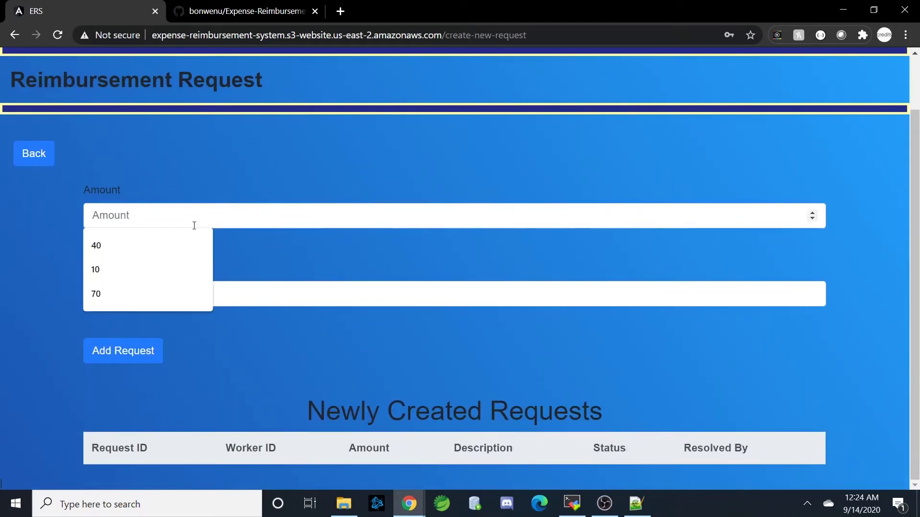
text(100)
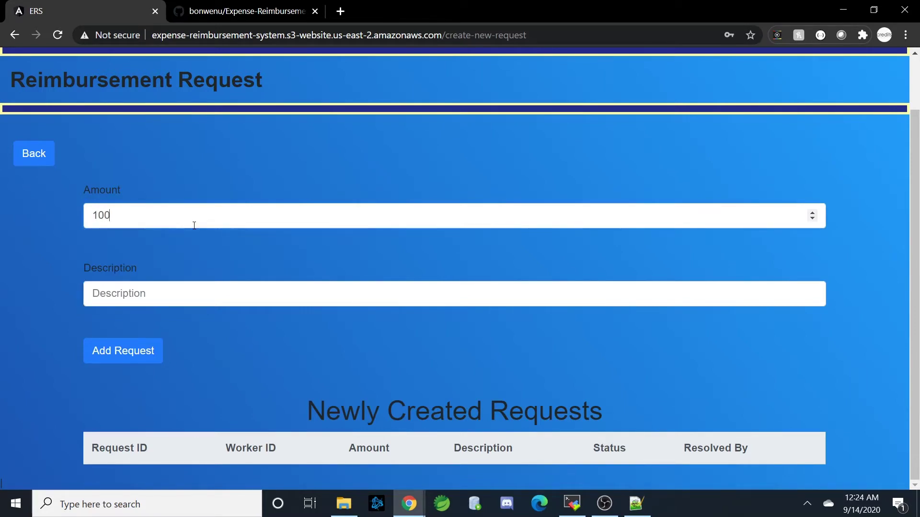
click(292, 294)
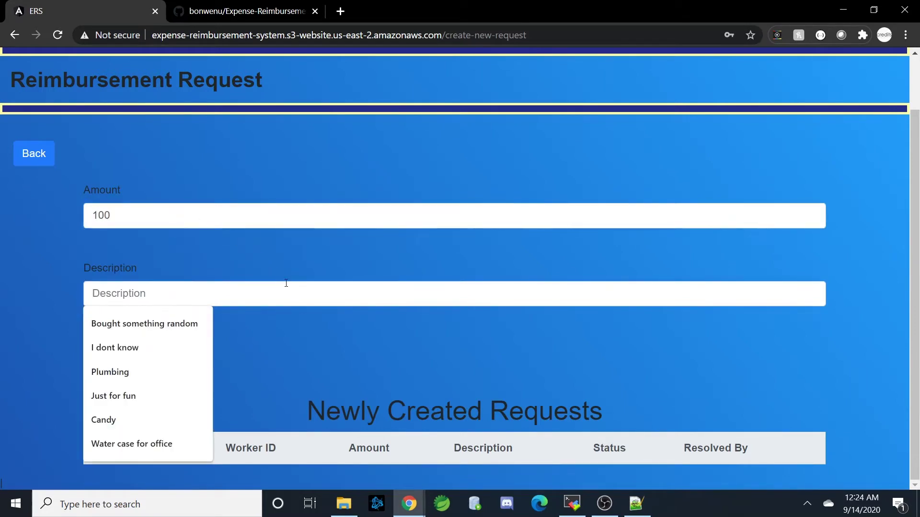
text(Pencils )
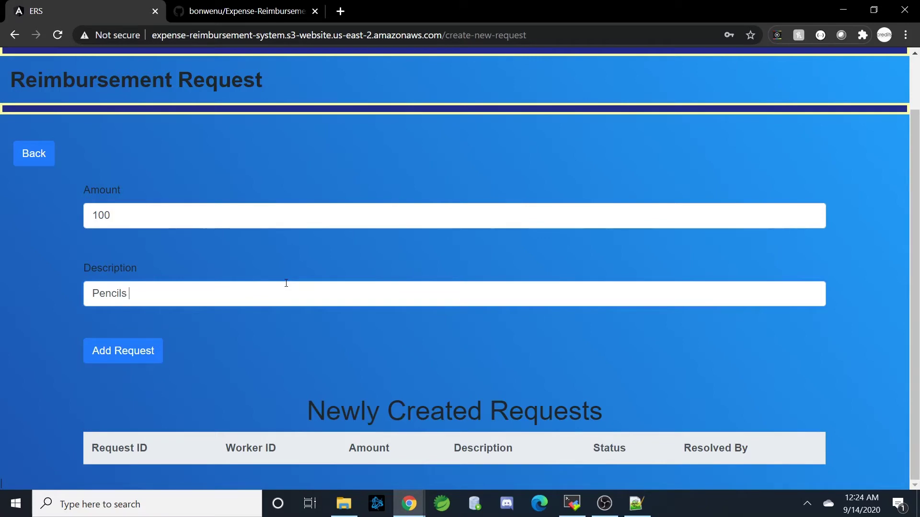
text(for office)
click(161, 359)
- Add a $10 request described as 'Snacks for office' and return to the employee home page
scroll(195, 349, down, 1)
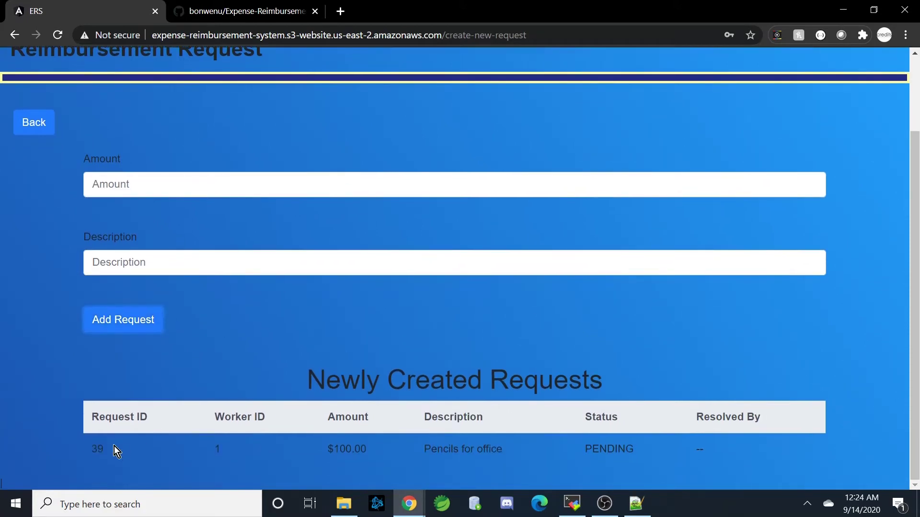
click(183, 189)
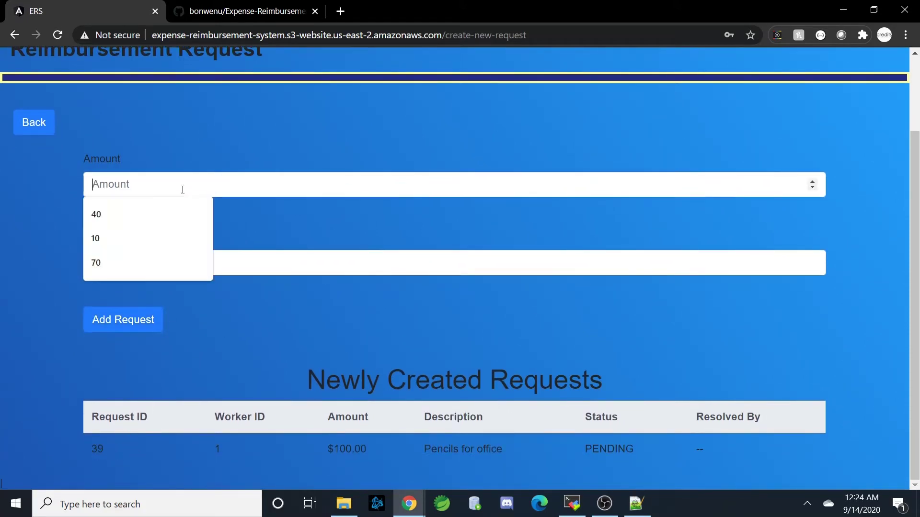
click(163, 239)
click(188, 261)
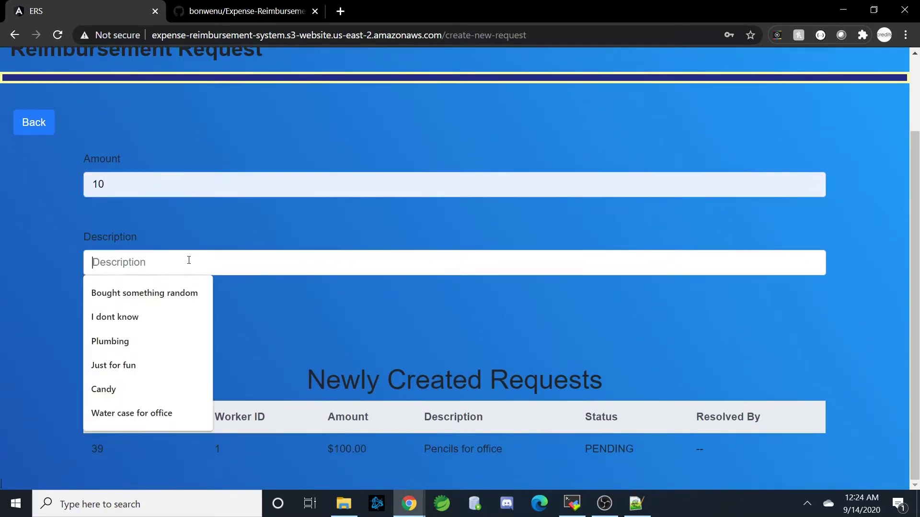
text(S)
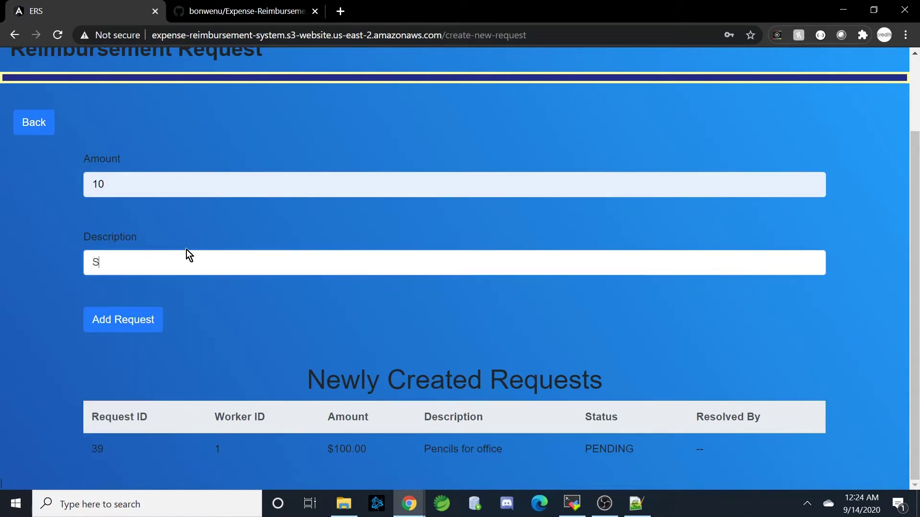
text(nacks for office)
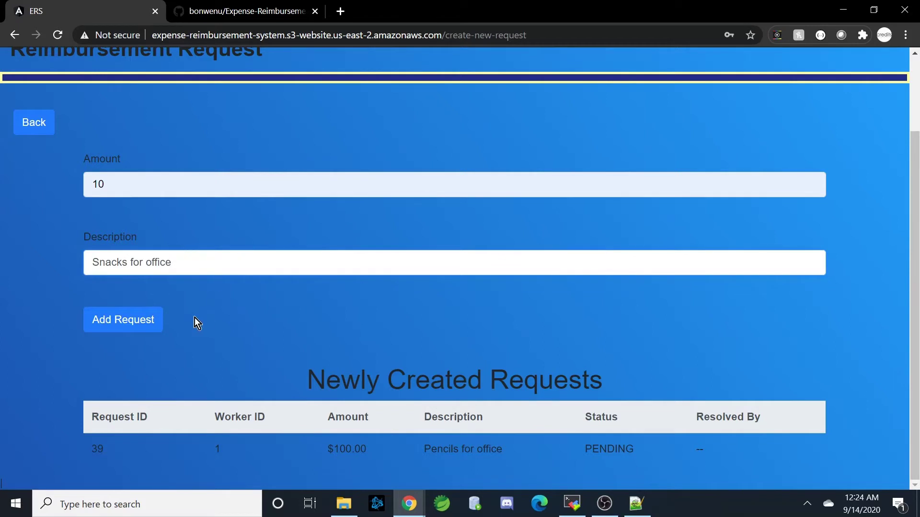
click(138, 324)
scroll(144, 321, down, 1)
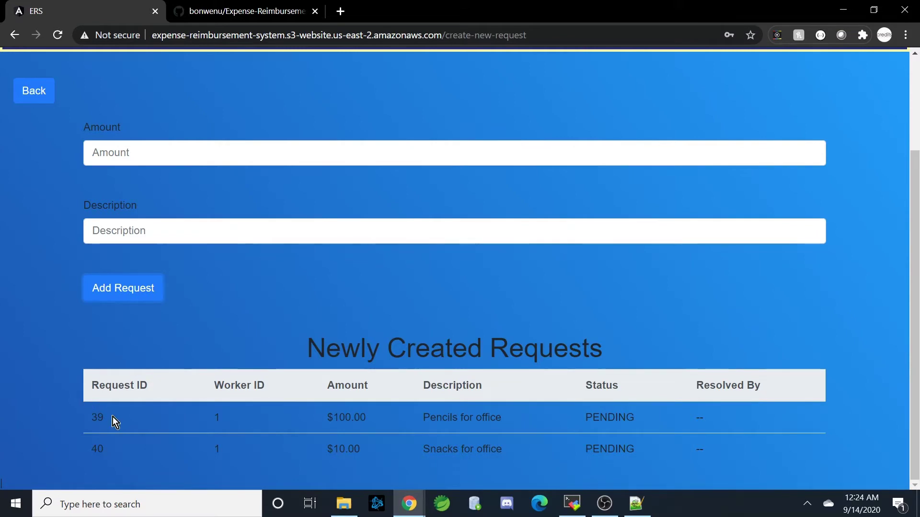
scroll(128, 412, up, 3)
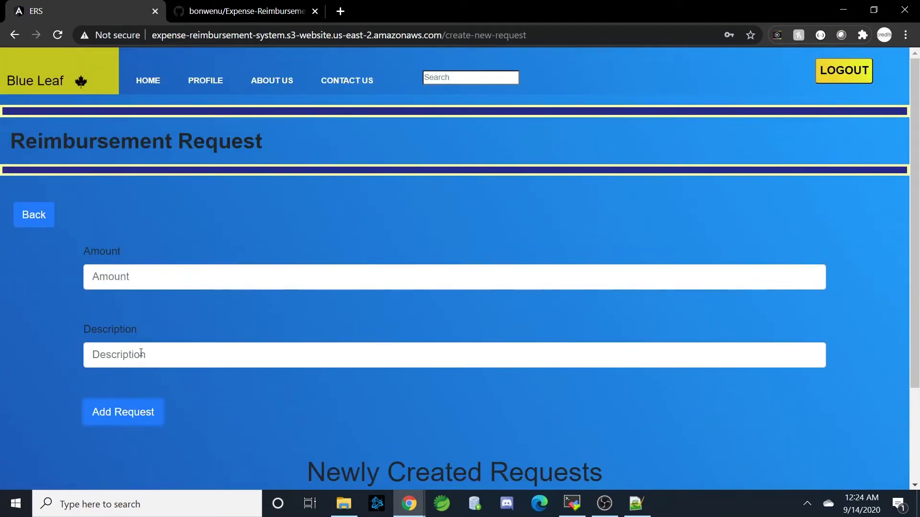
click(44, 218)
- Check the pending list and resolved list (37 approved, 38 denied), then go to the employee Profile
click(127, 300)
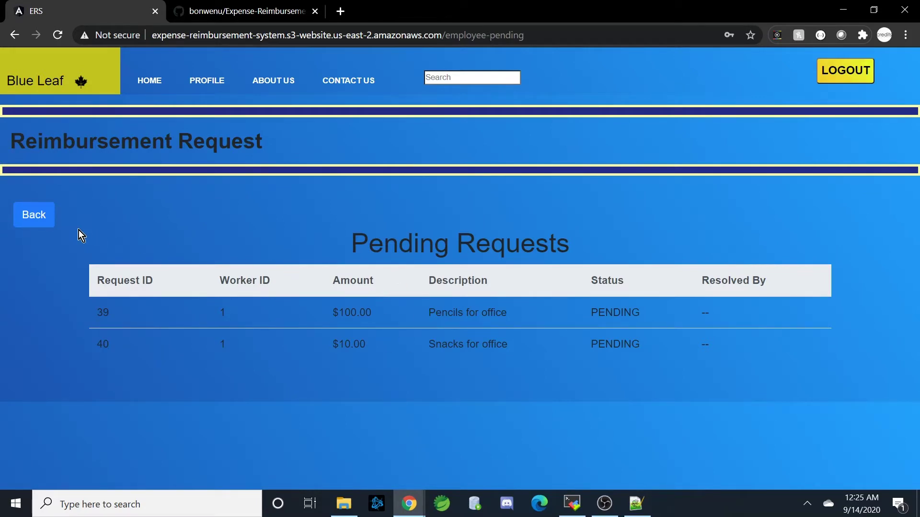
click(22, 217)
click(82, 337)
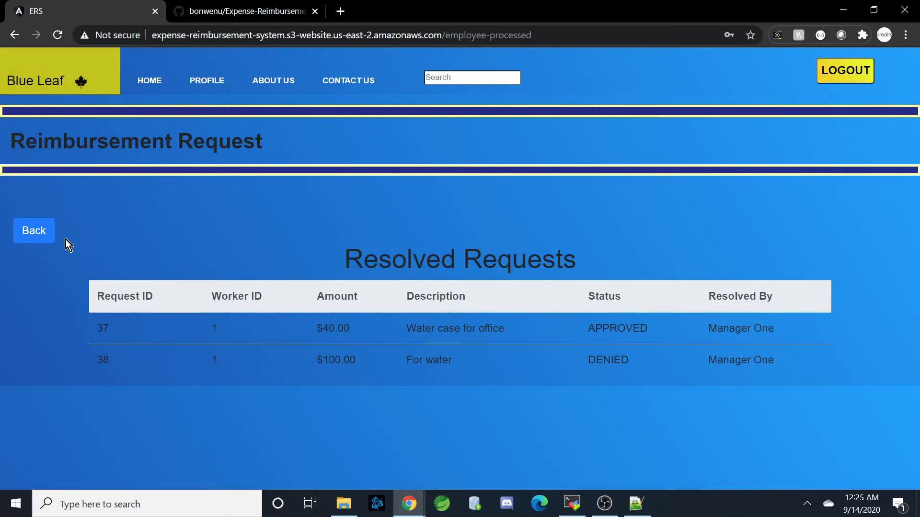
click(33, 233)
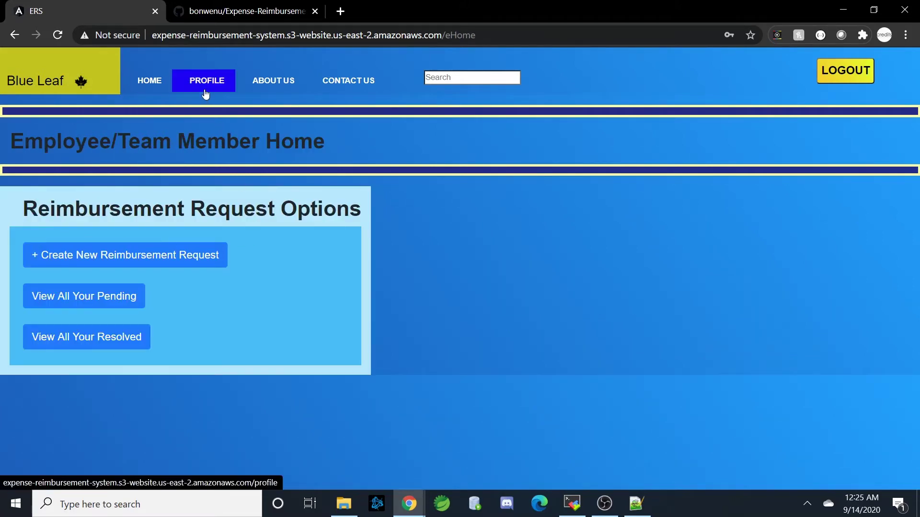
click(206, 94)
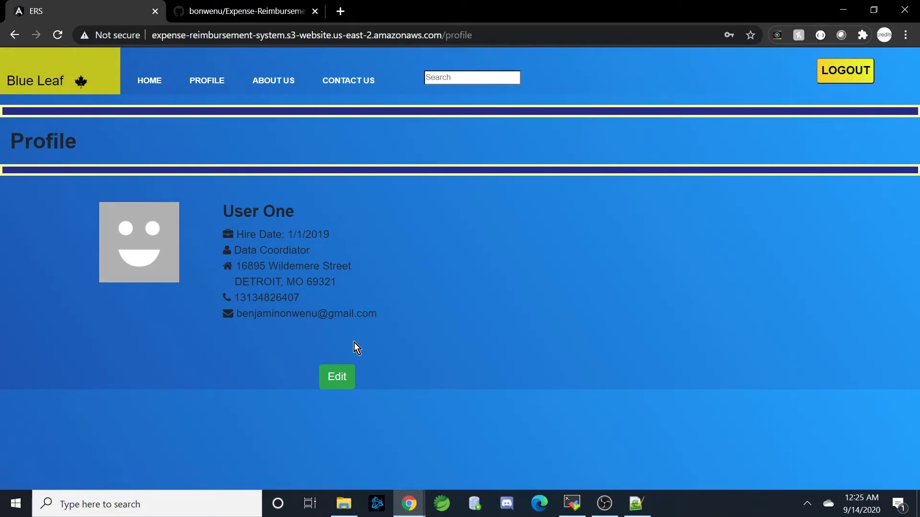
- Open the employee profile for editing
click(353, 378)
scroll(589, 373, down, 8)
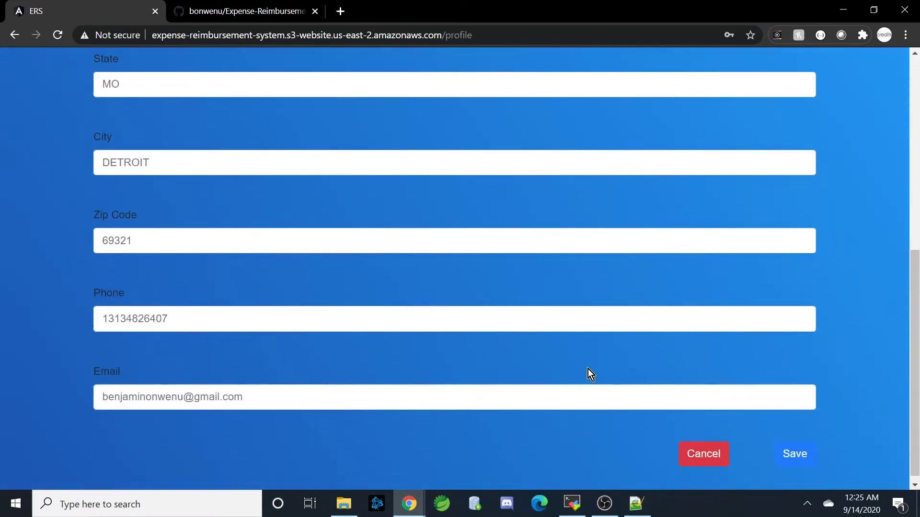
click(704, 448)
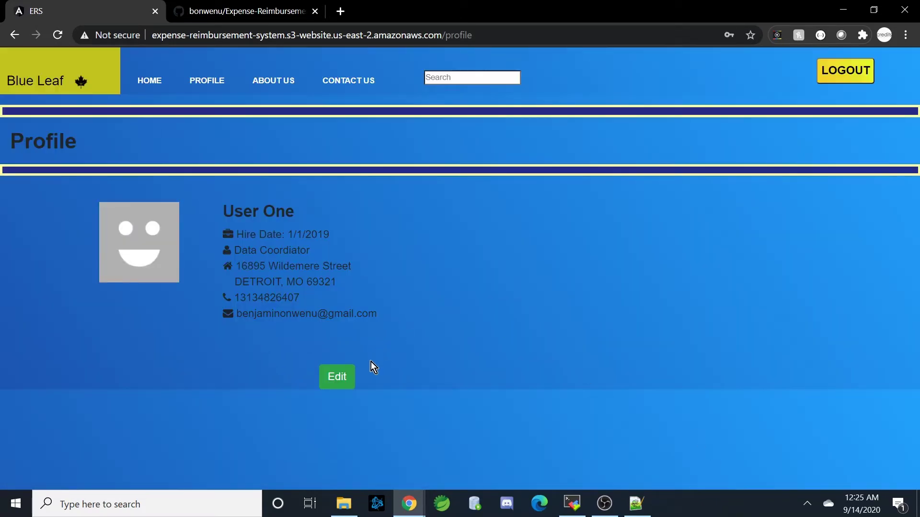
click(353, 373)
scroll(358, 352, down, 7)
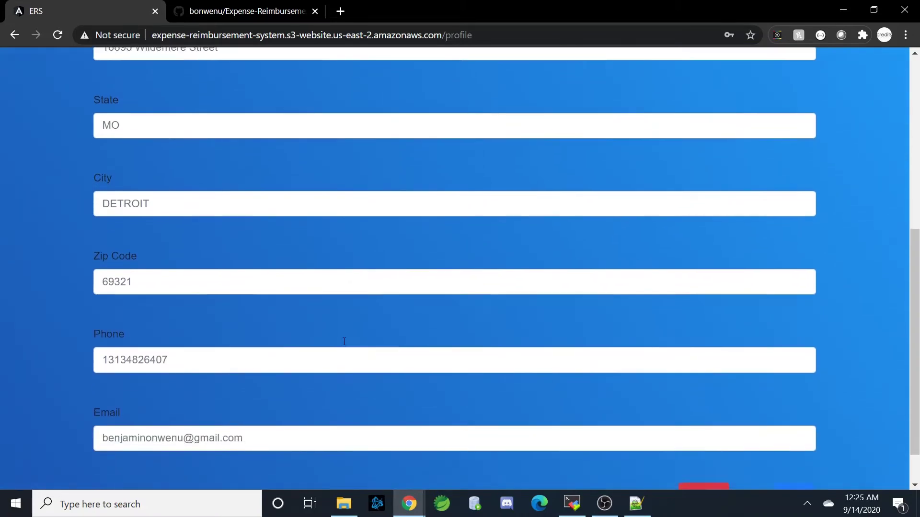
scroll(343, 348, down, 1)
scroll(208, 228, up, 2)
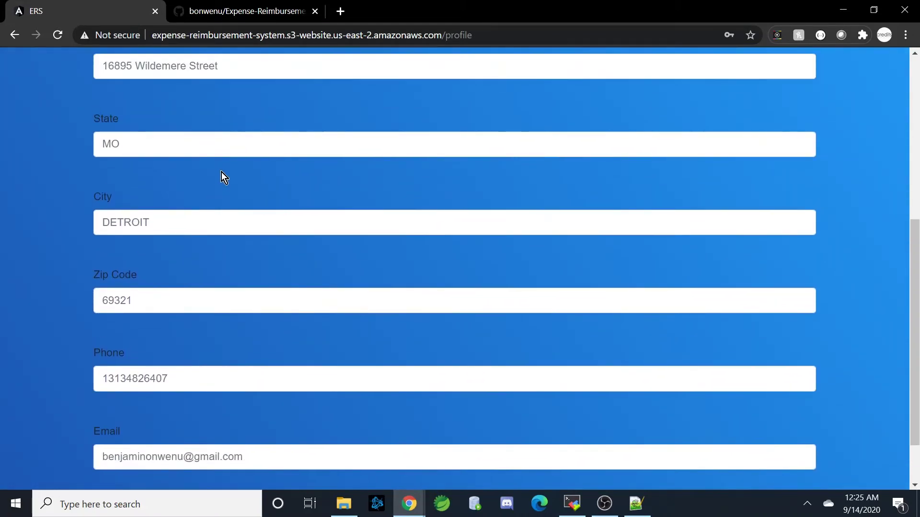
- Set City to 'St Louis' and Zip Code to '333', leaving State unchanged
click(238, 154)
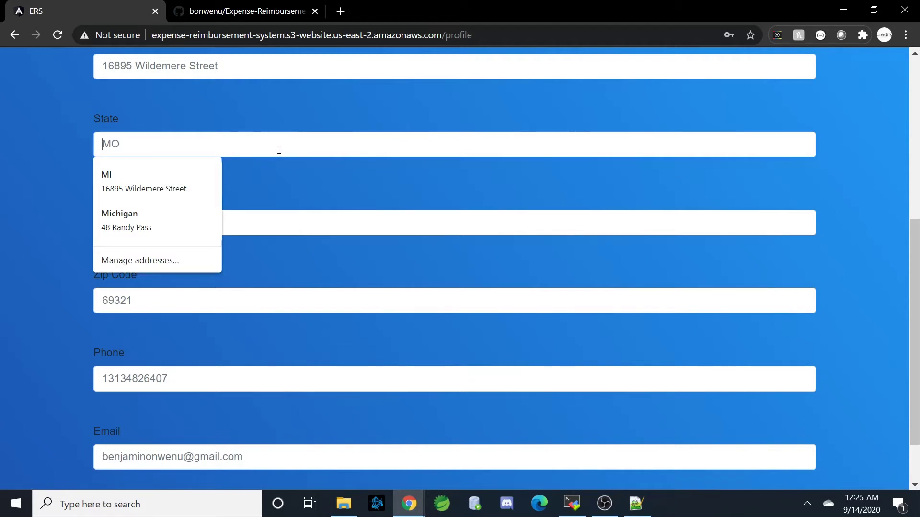
click(311, 239)
click(306, 224)
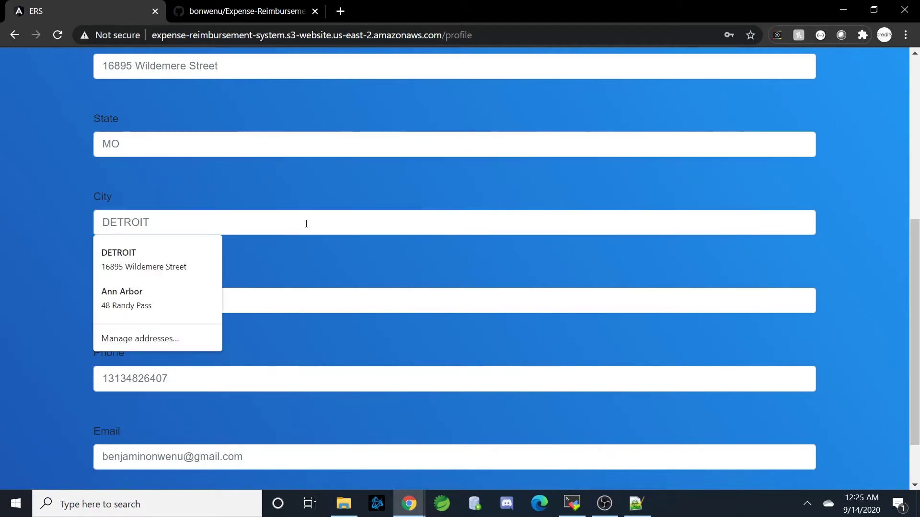
text(St Louis)
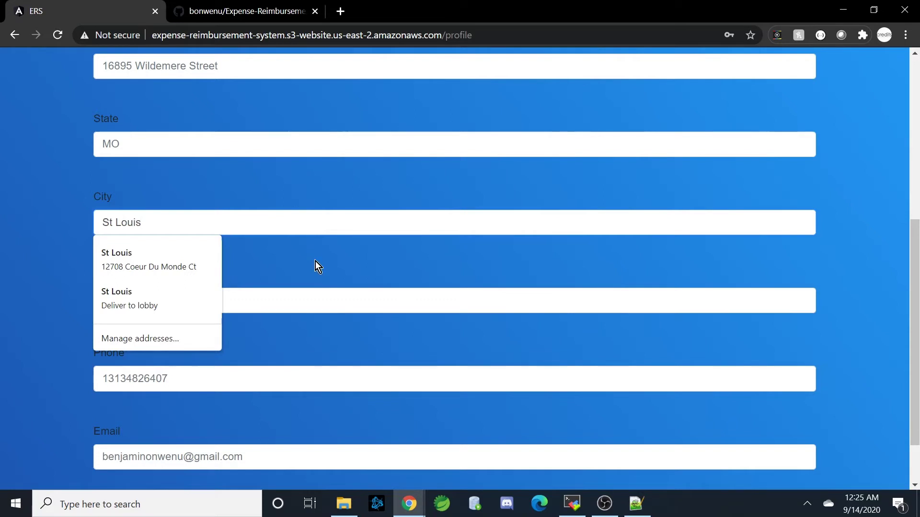
click(339, 307)
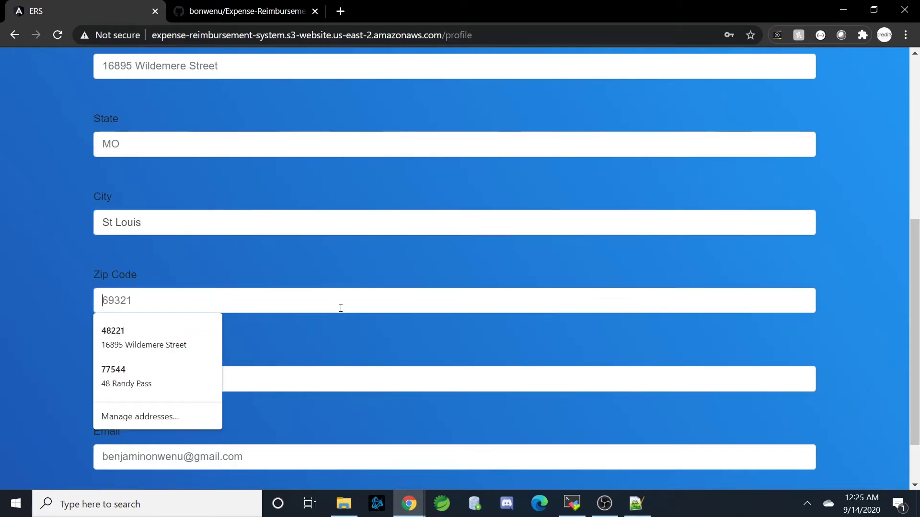
text(3333)
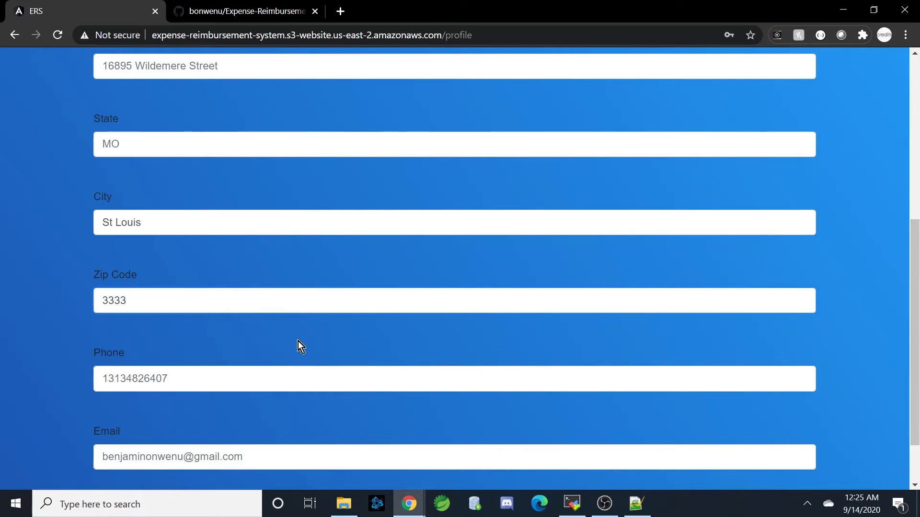
scroll(299, 344, down, 2)
click(795, 447)
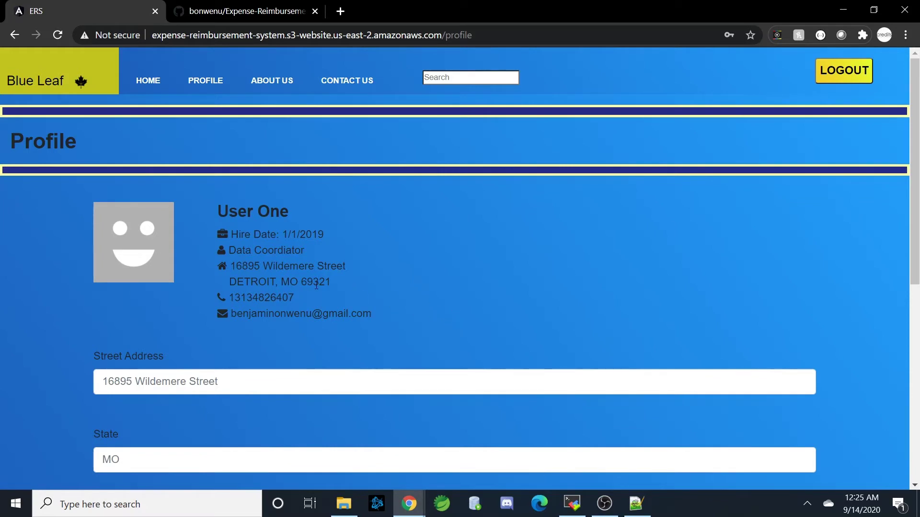
- Save the profile changes, highlight the updated city and zip line, and log out
scroll(579, 363, down, 5)
scroll(579, 364, down, 3)
click(799, 454)
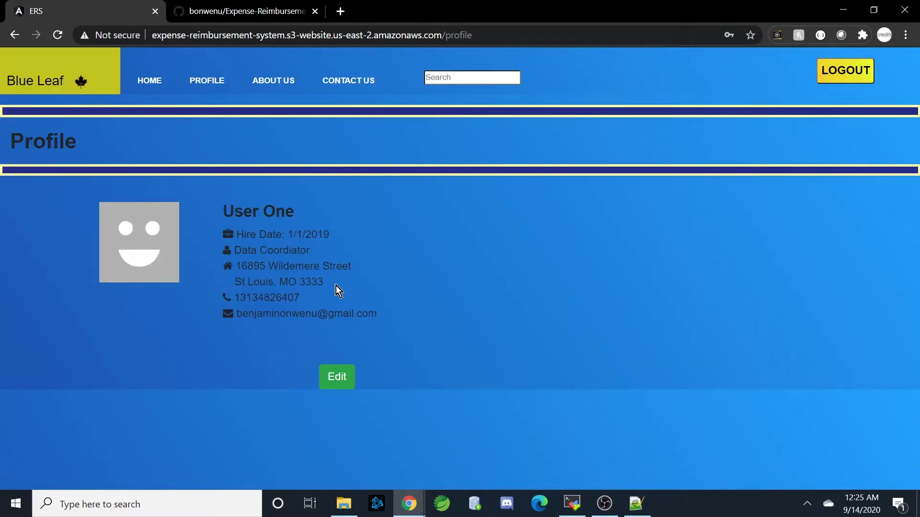
drag(336, 285, 232, 284)
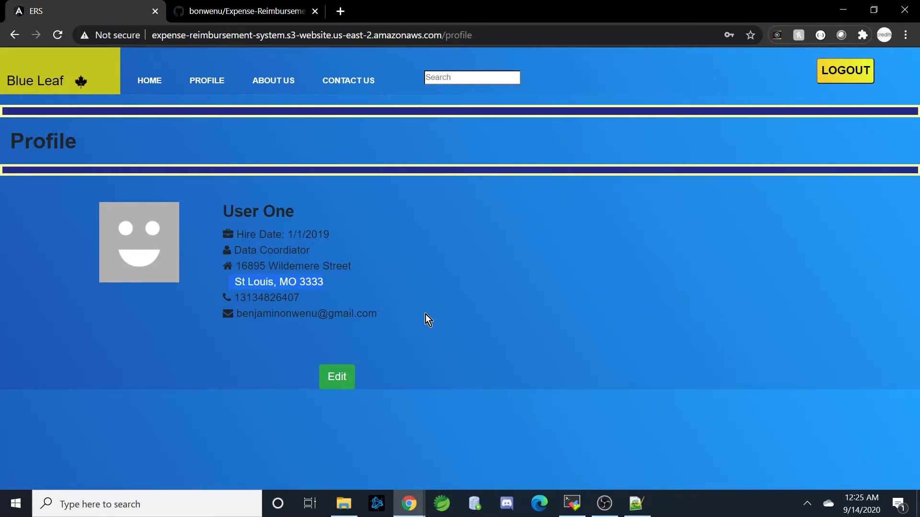
click(428, 299)
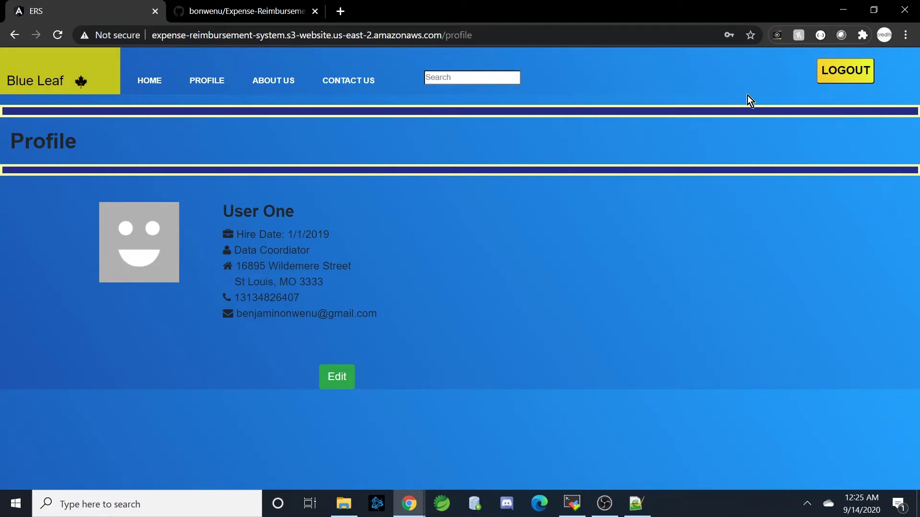
click(844, 78)
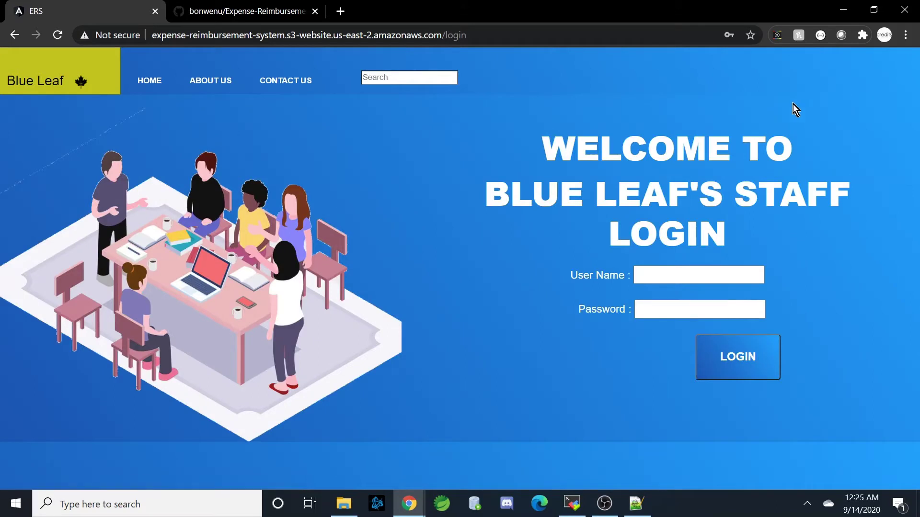
- Log in as the manager using the saved user name and dismiss Chrome's save-password prompt
click(683, 277)
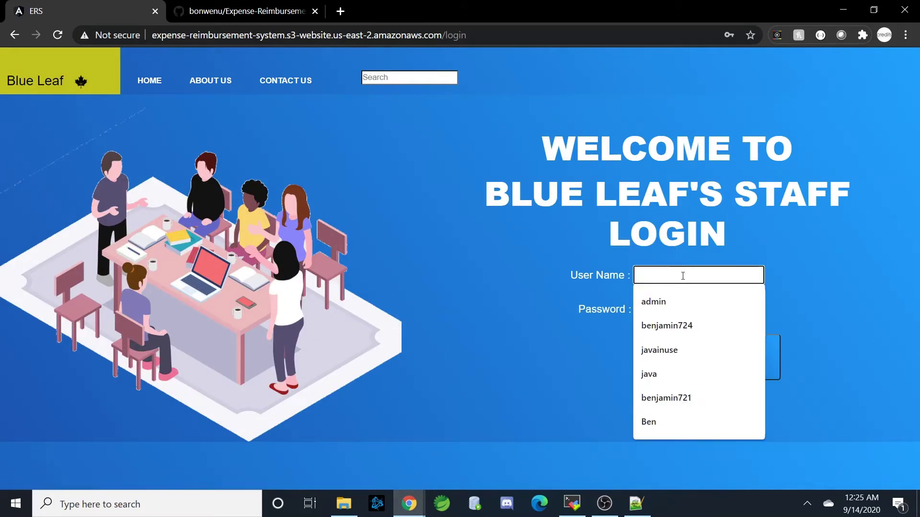
text(man)
click(669, 302)
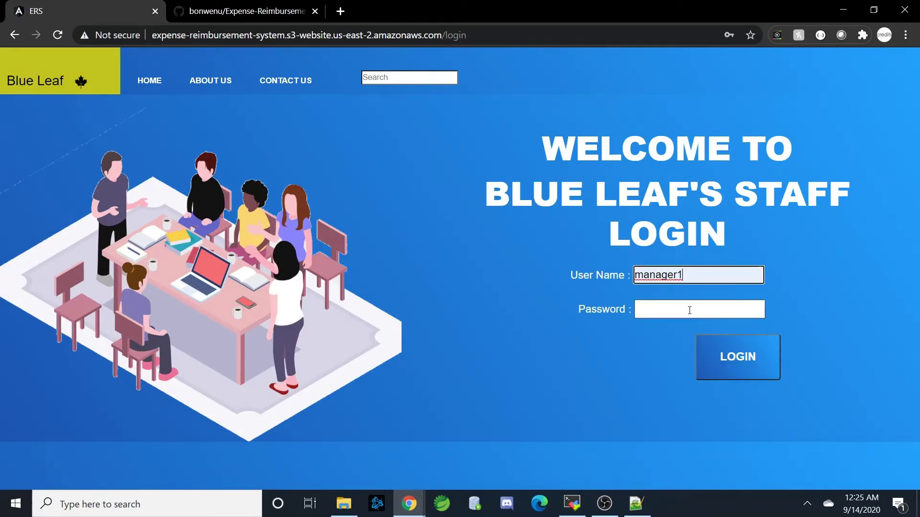
click(706, 313)
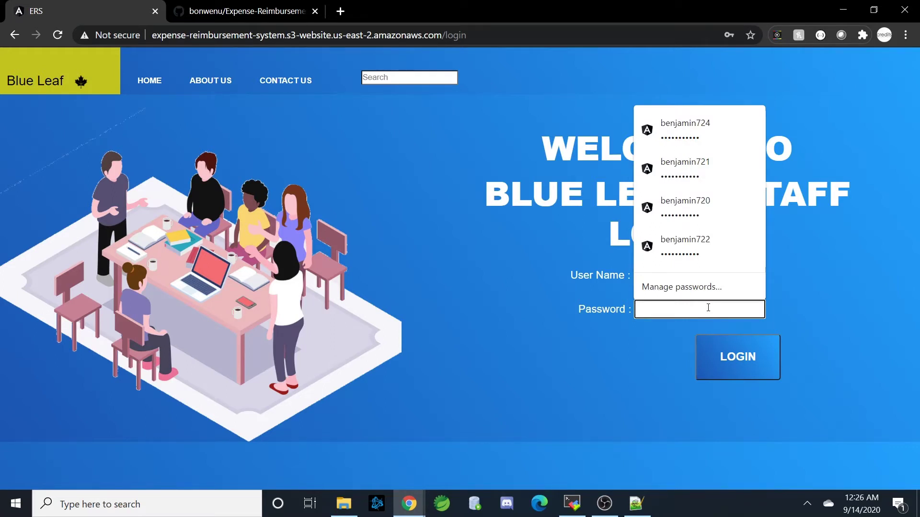
text(p)
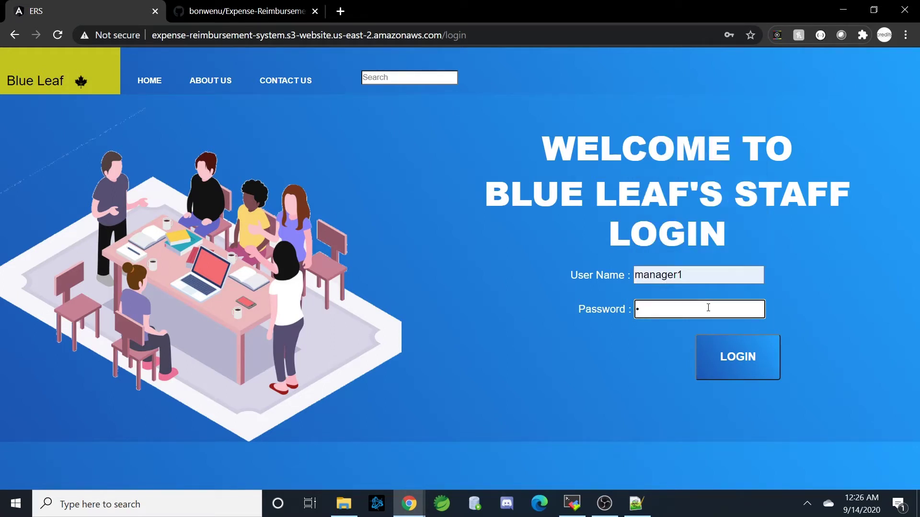
text(ass)
click(745, 341)
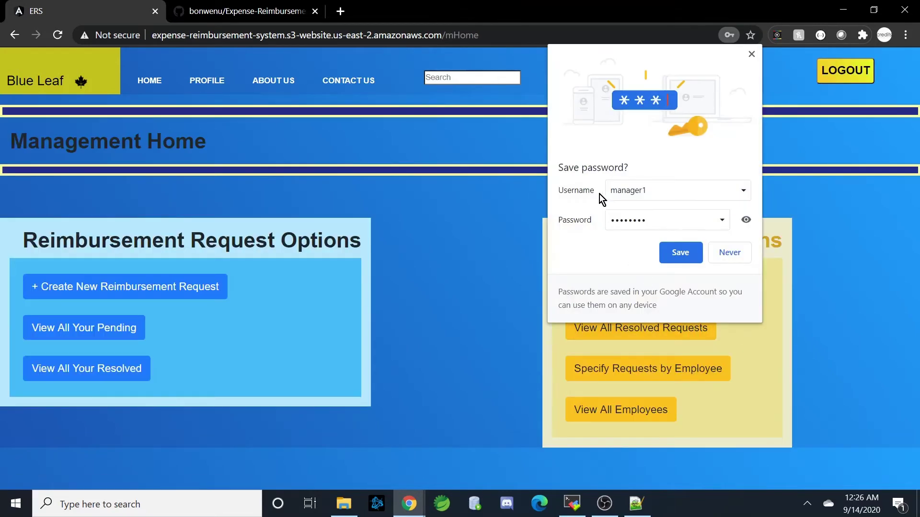
click(751, 55)
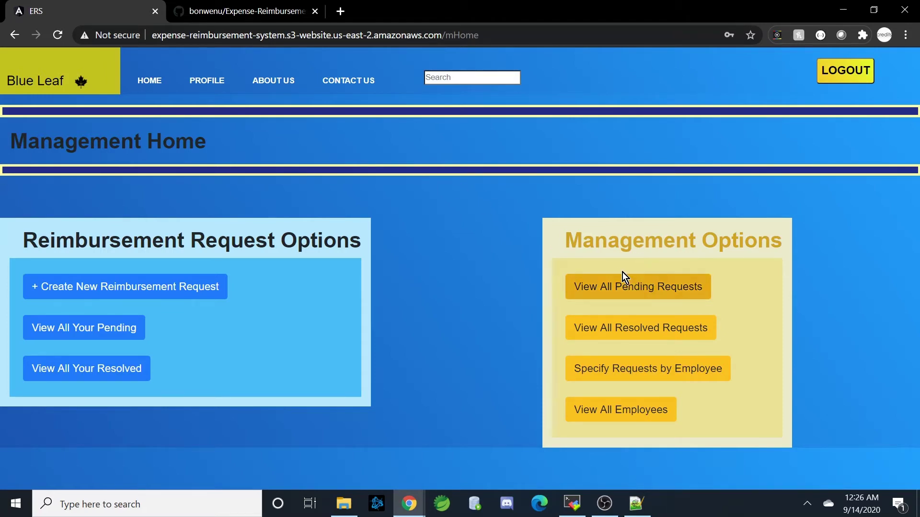
click(676, 292)
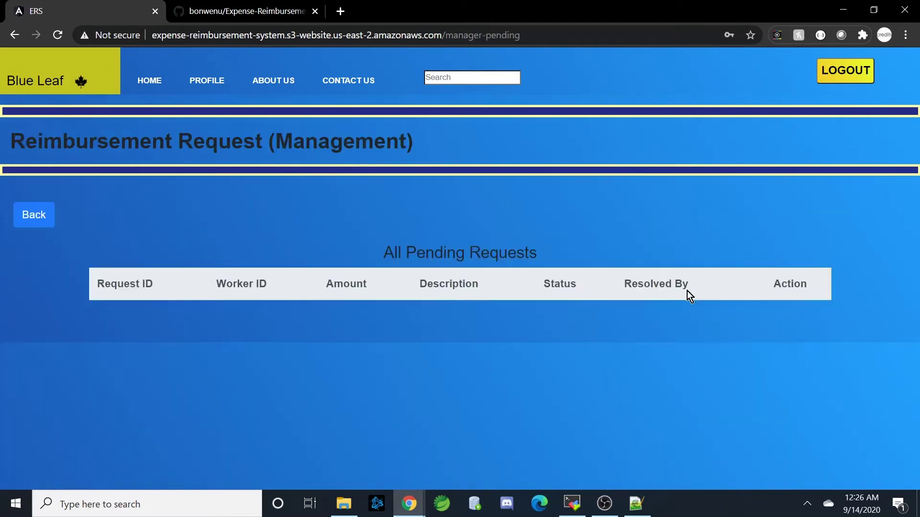
scroll(470, 266, down, 7)
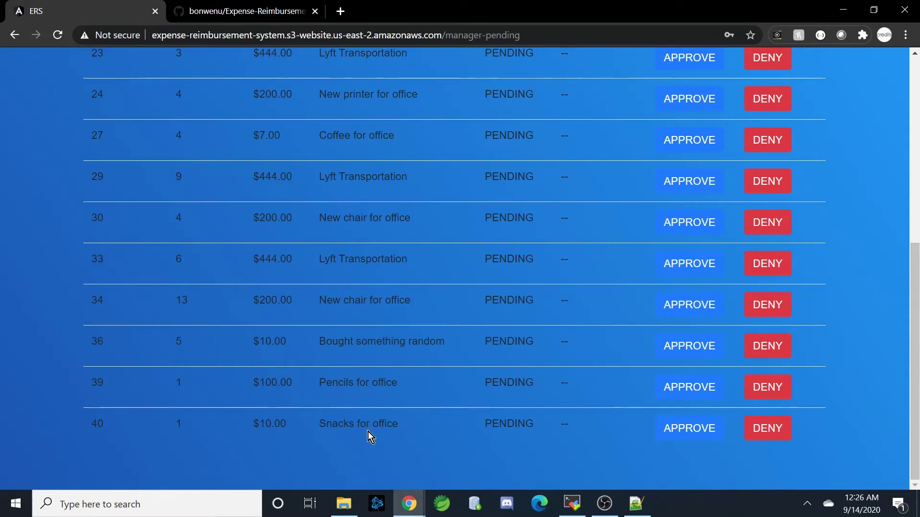
scroll(148, 281, up, 10)
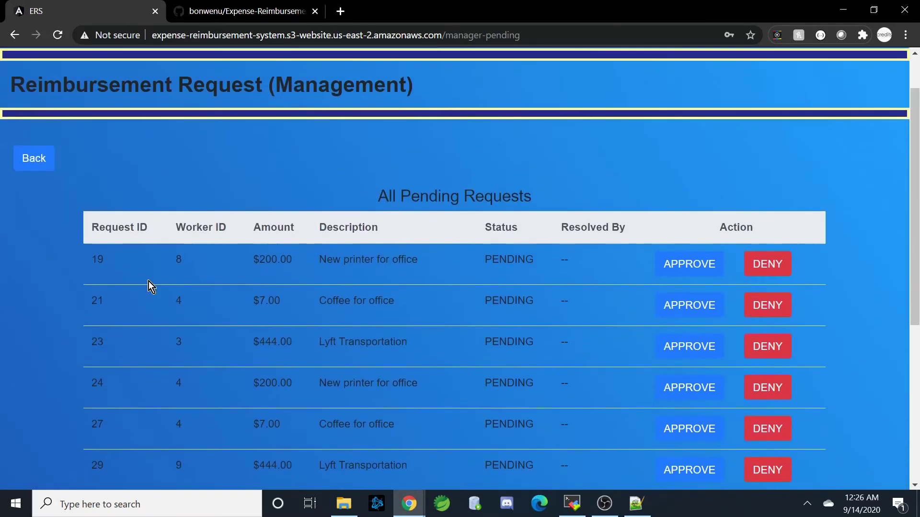
click(31, 205)
click(698, 335)
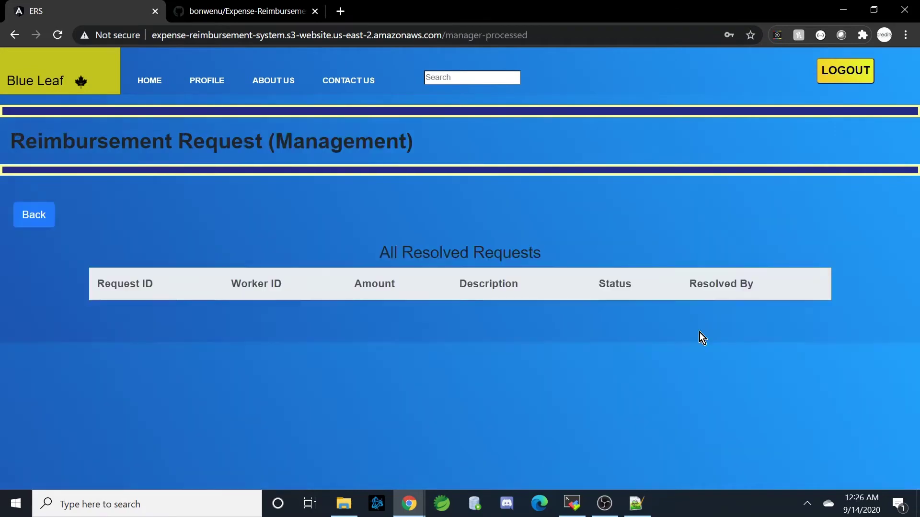
scroll(406, 330, down, 5)
scroll(406, 329, down, 10)
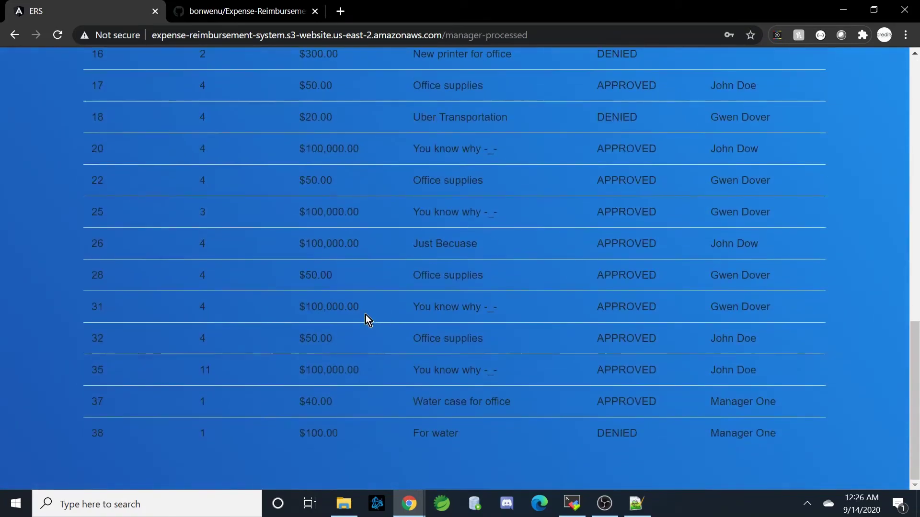
scroll(366, 315, up, 13)
scroll(352, 303, up, 2)
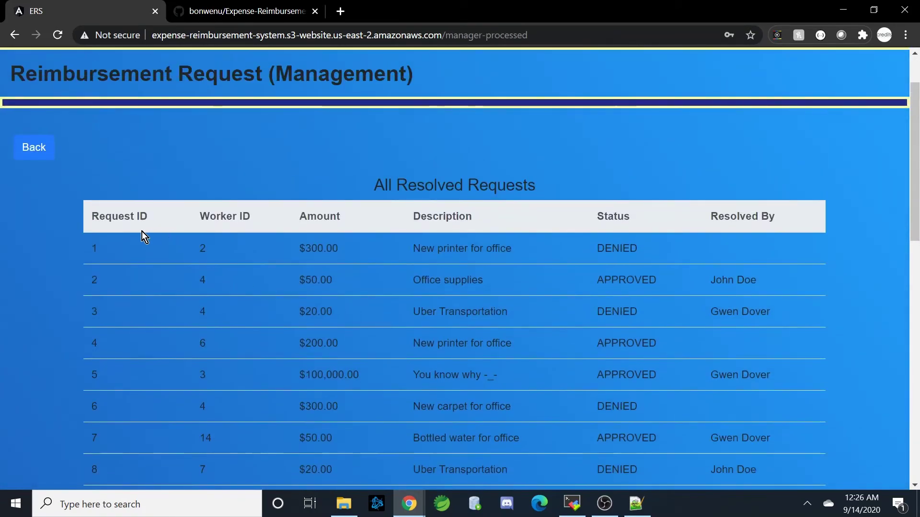
scroll(151, 242, down, 9)
scroll(151, 253, down, 4)
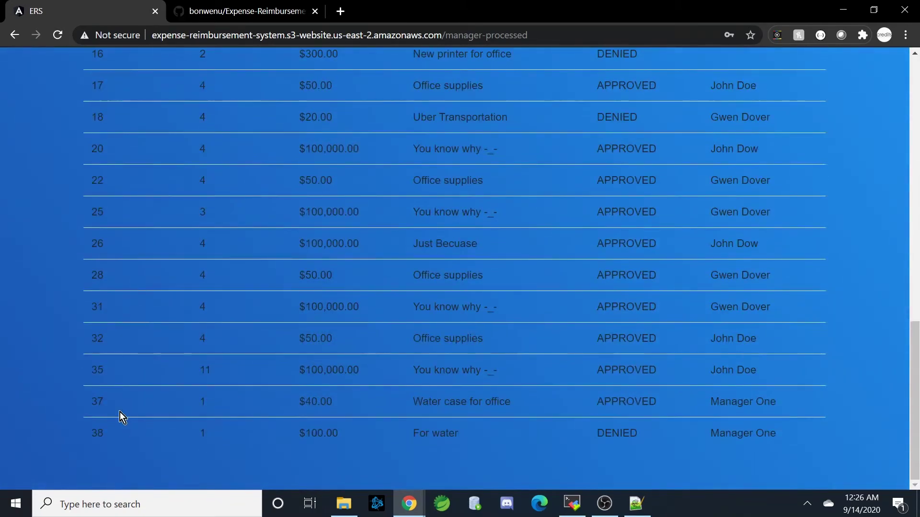
scroll(189, 320, up, 12)
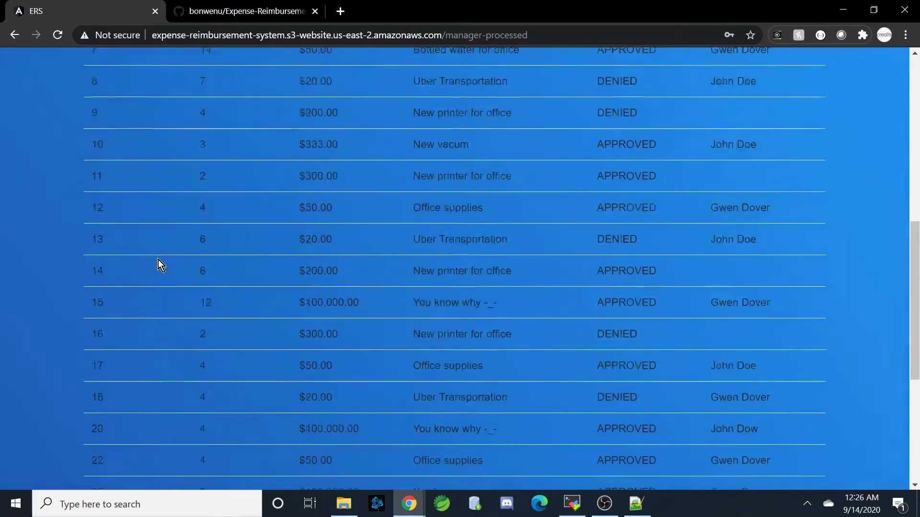
click(34, 149)
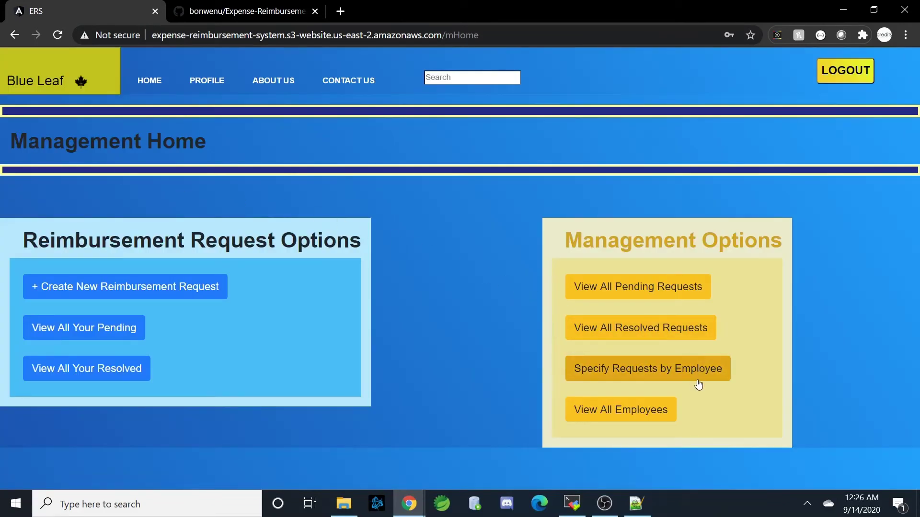
click(724, 377)
click(422, 286)
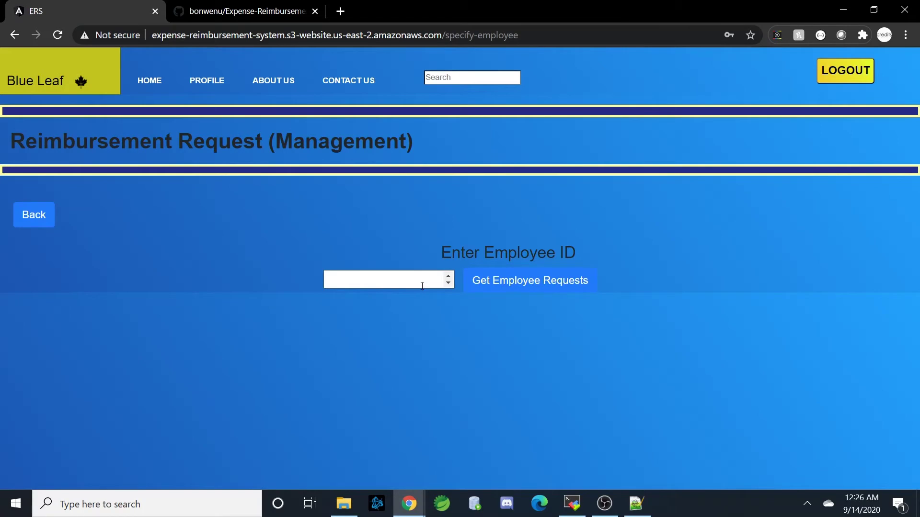
text(1)
click(495, 287)
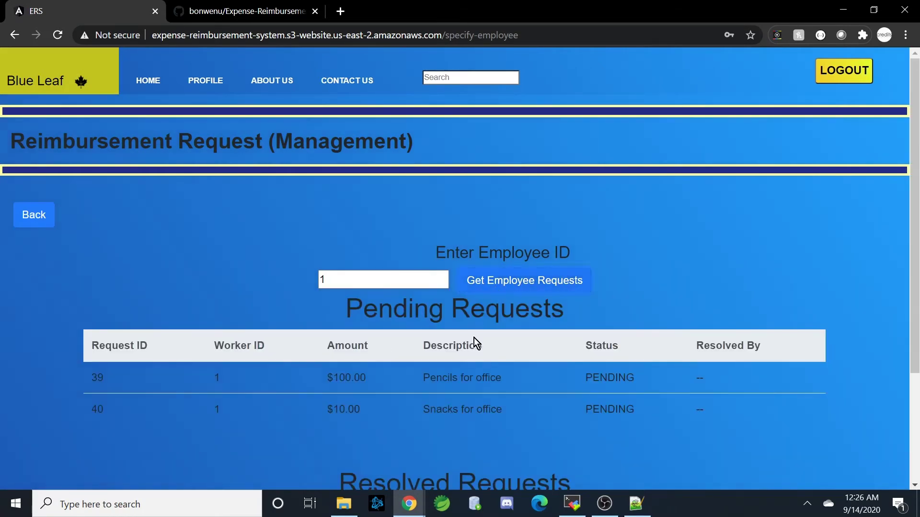
scroll(472, 343, down, 3)
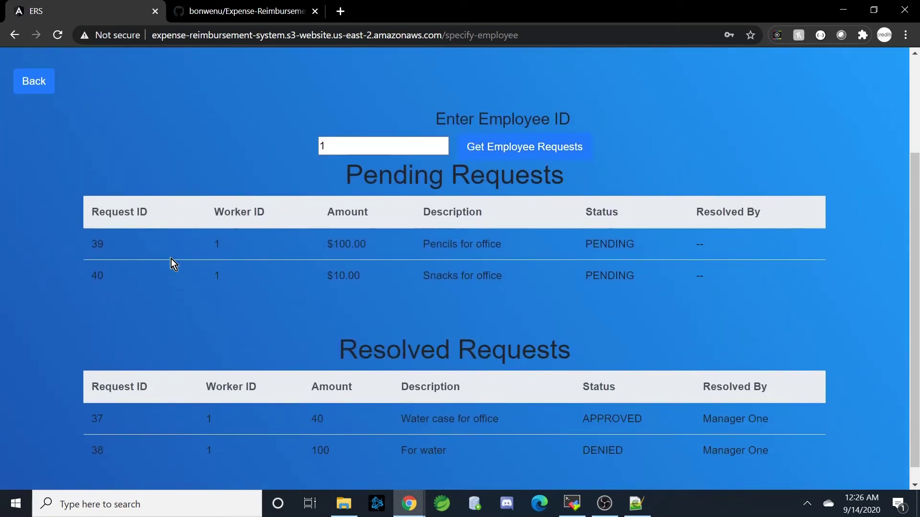
scroll(158, 232, up, 3)
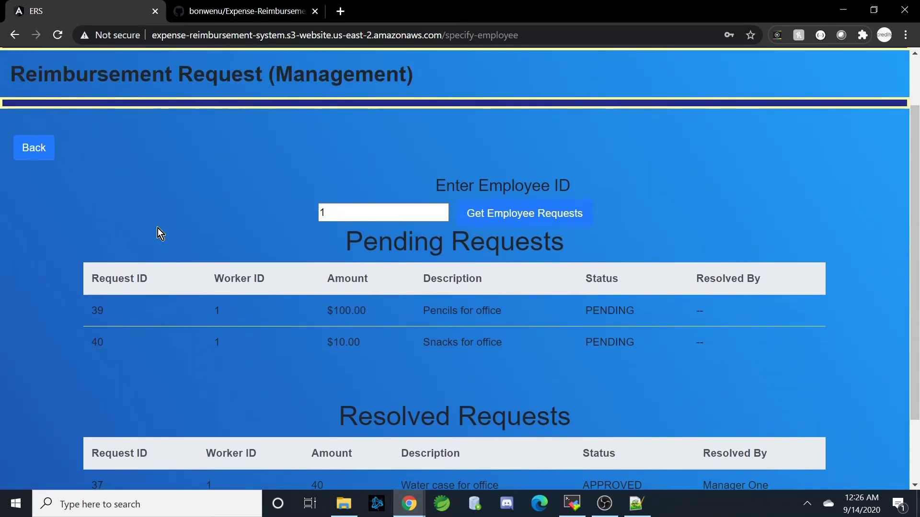
click(43, 151)
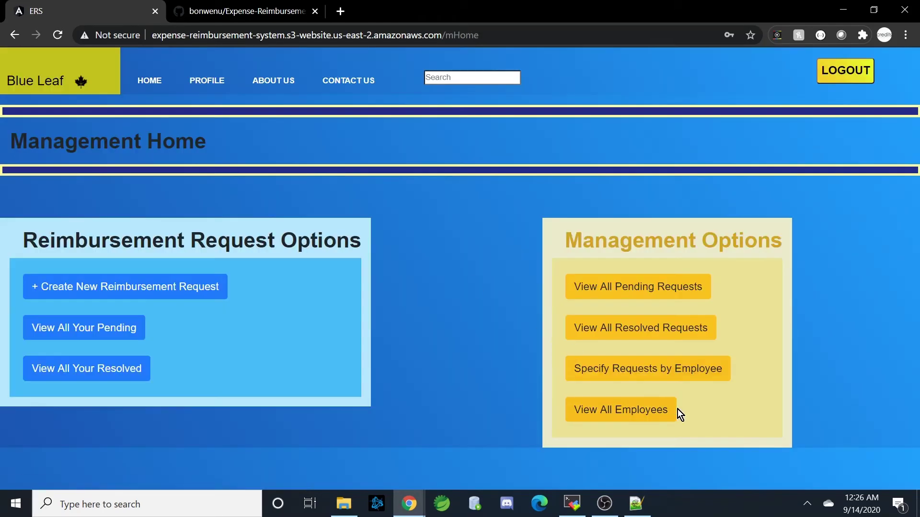
click(671, 410)
scroll(605, 340, down, 8)
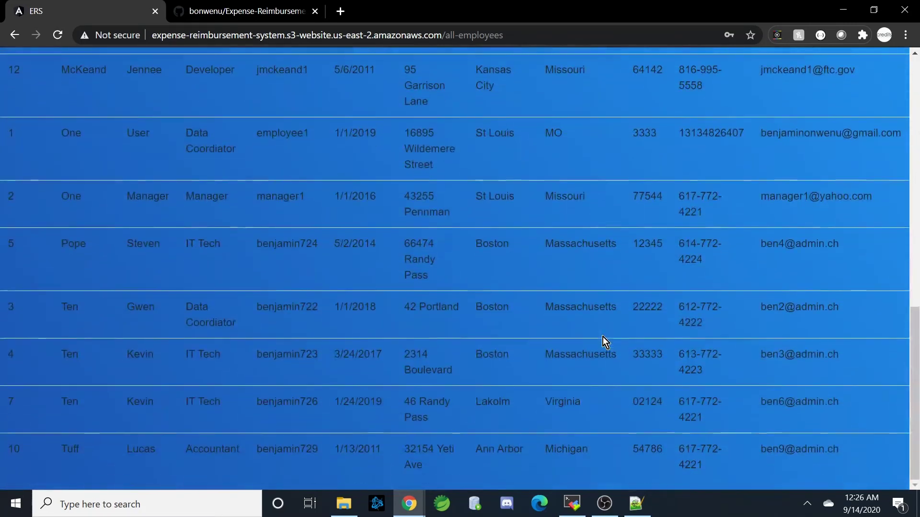
scroll(603, 338, up, 10)
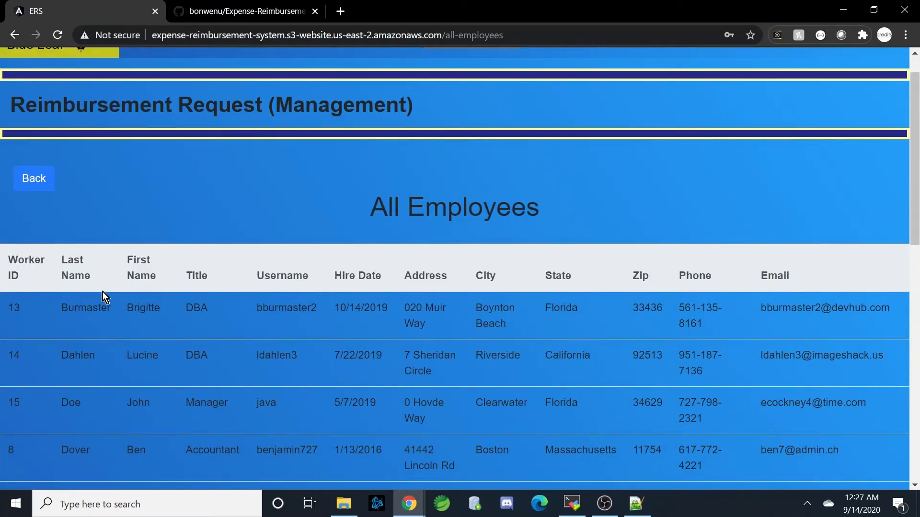
click(35, 179)
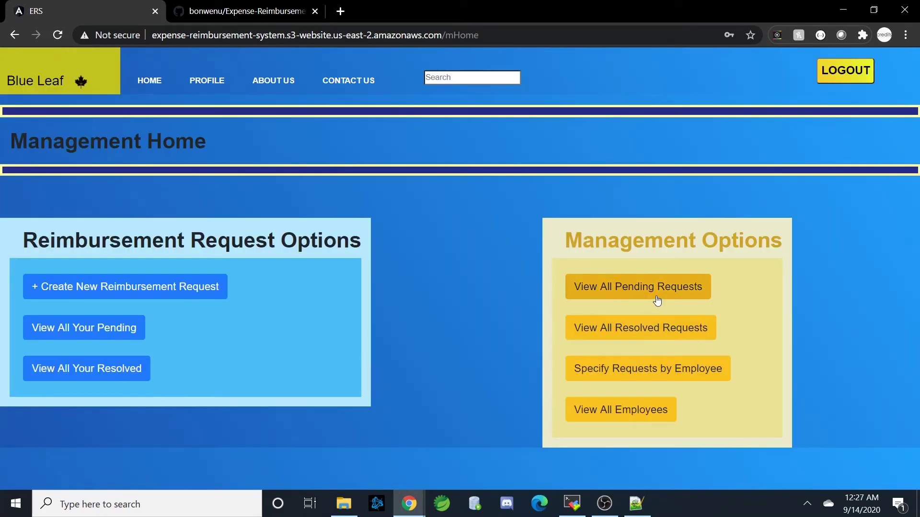
- Approve request 39 (Pencils for office) and deny request 40 (Snacks for office)
click(657, 294)
scroll(540, 295, down, 4)
scroll(540, 295, down, 3)
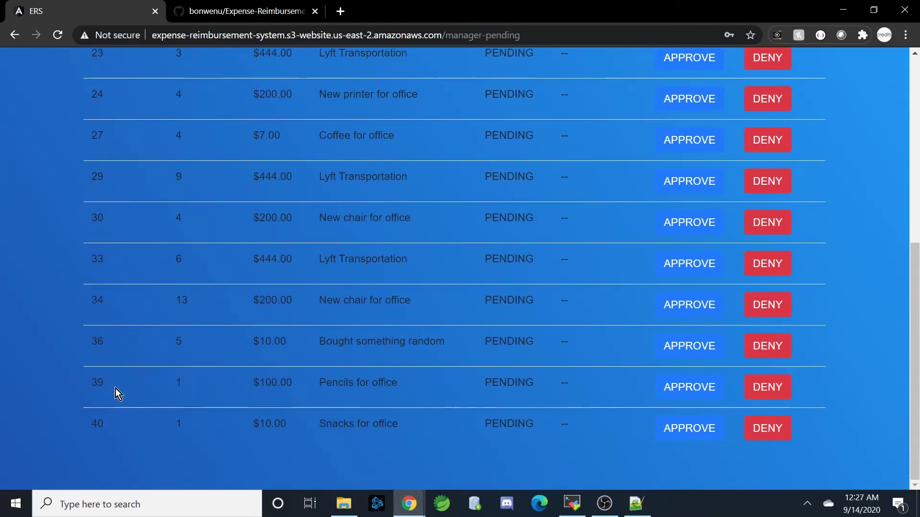
click(709, 397)
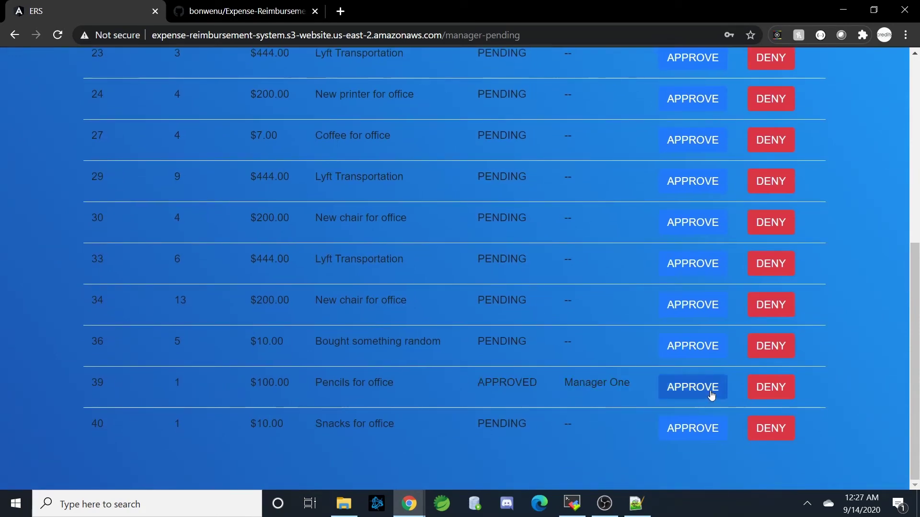
click(764, 437)
scroll(399, 379, up, 2)
scroll(398, 379, up, 5)
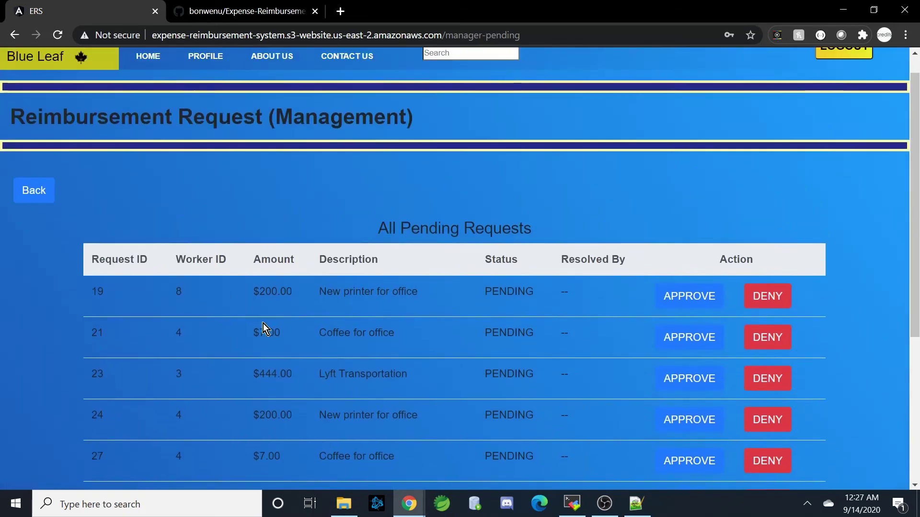
- Check who resolved request 39 in the resolved requests list, then open the manager's Profile page
click(28, 216)
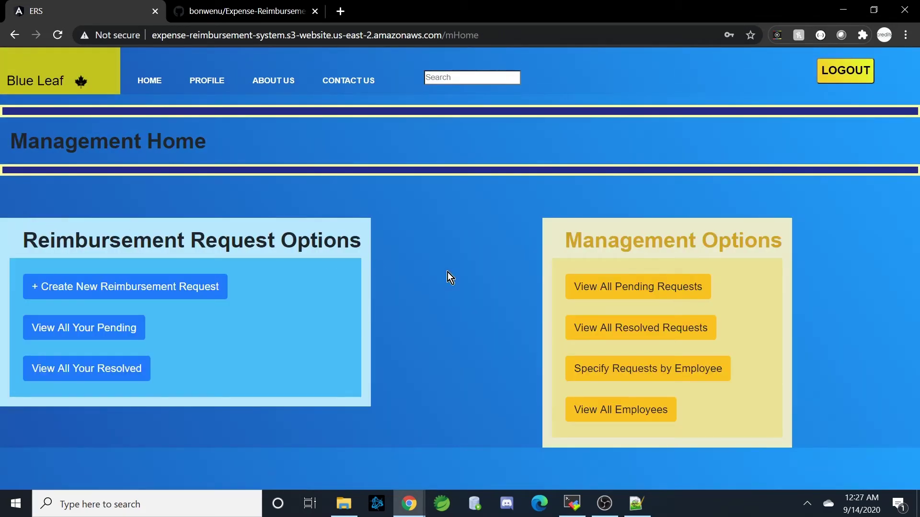
click(639, 326)
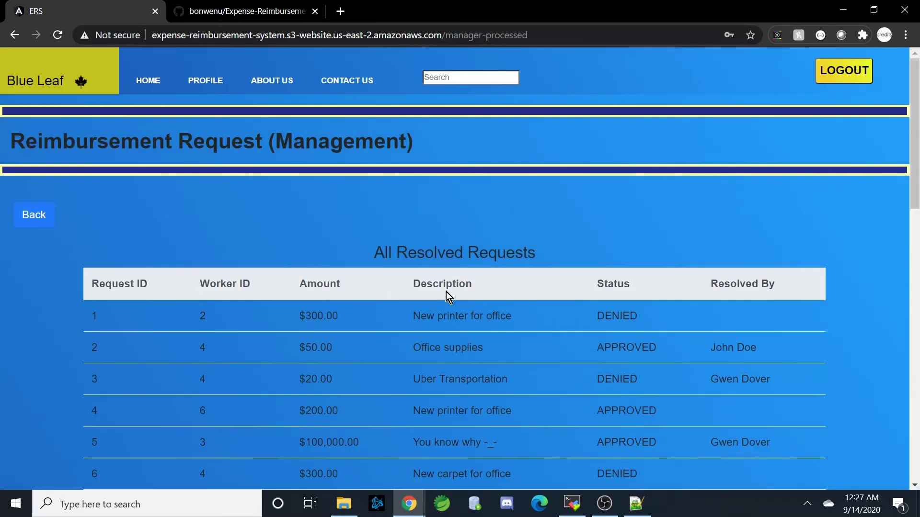
scroll(447, 292, down, 5)
scroll(420, 287, down, 10)
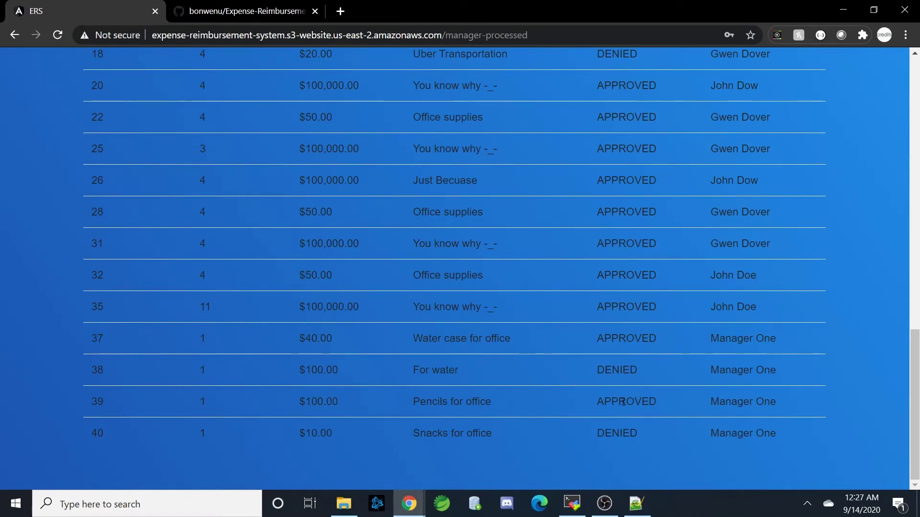
double_click(720, 408)
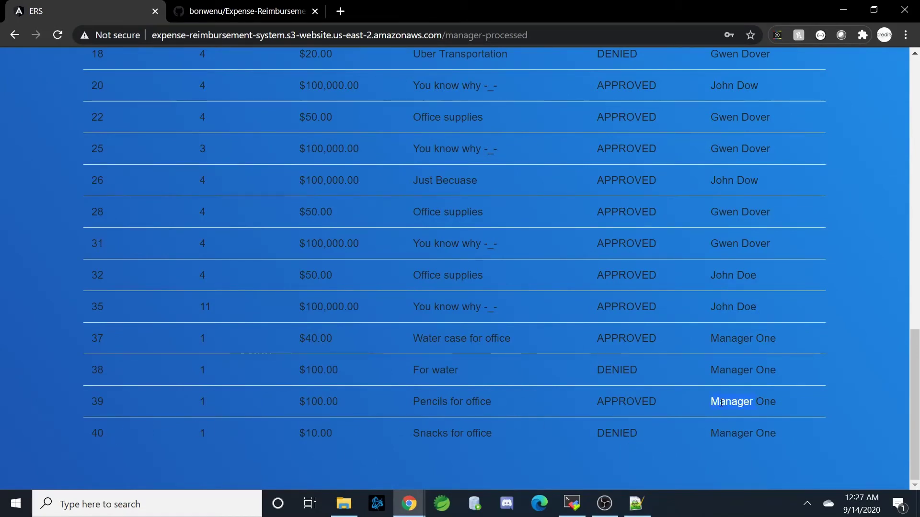
triple_click(779, 407)
click(779, 434)
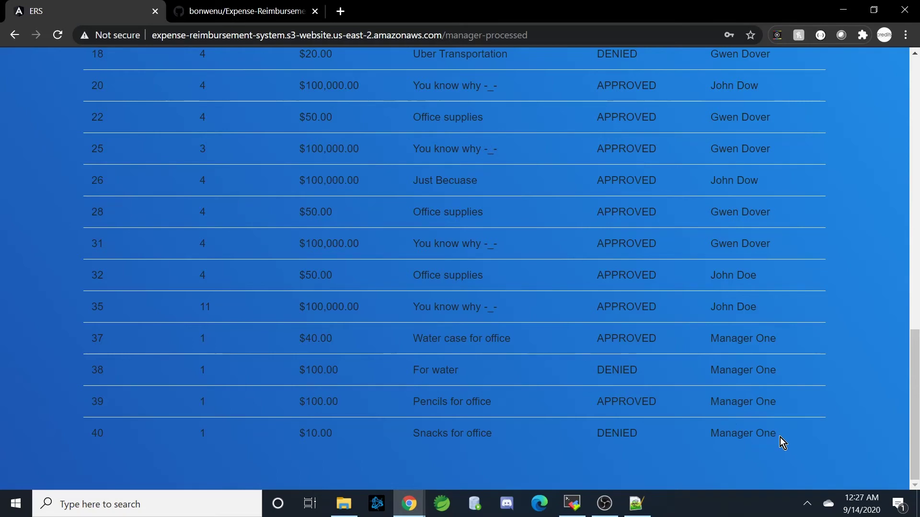
scroll(767, 407, up, 15)
scroll(738, 334, up, 2)
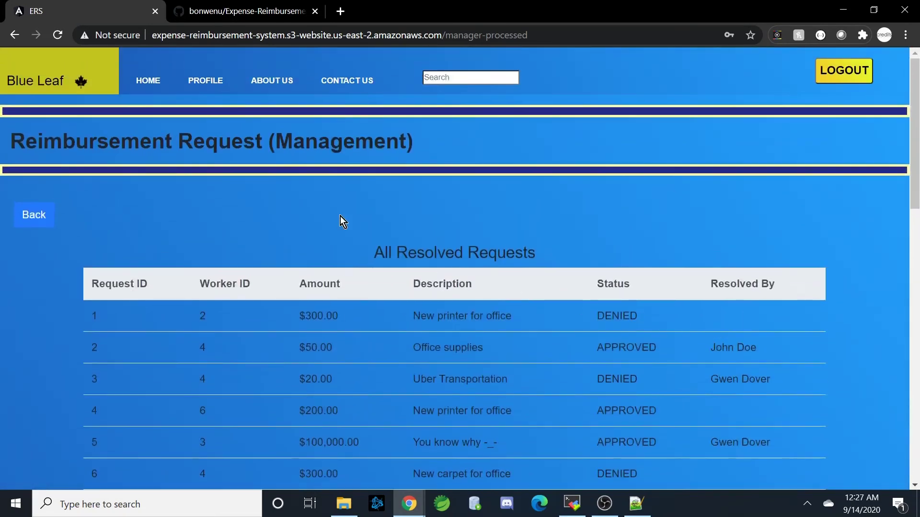
click(207, 80)
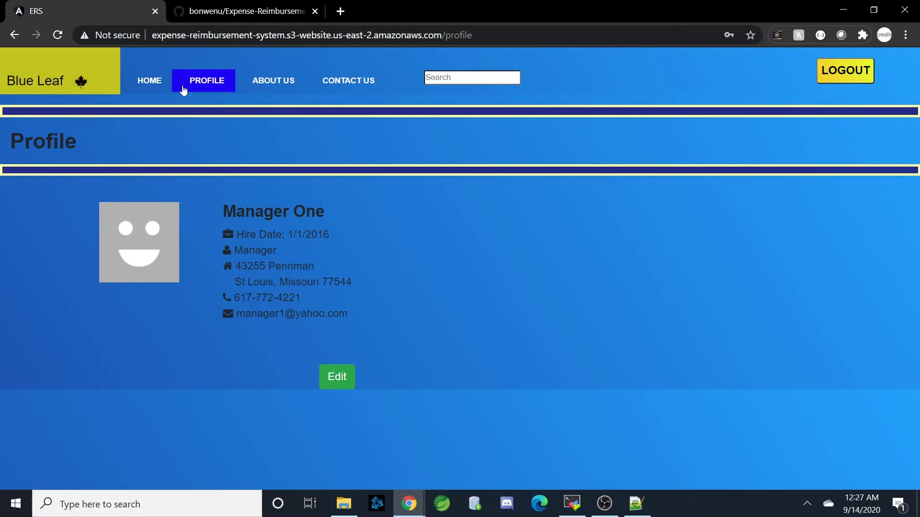
- Log out of the manager account and sign in as the employee with saved credentials
click(866, 72)
click(718, 276)
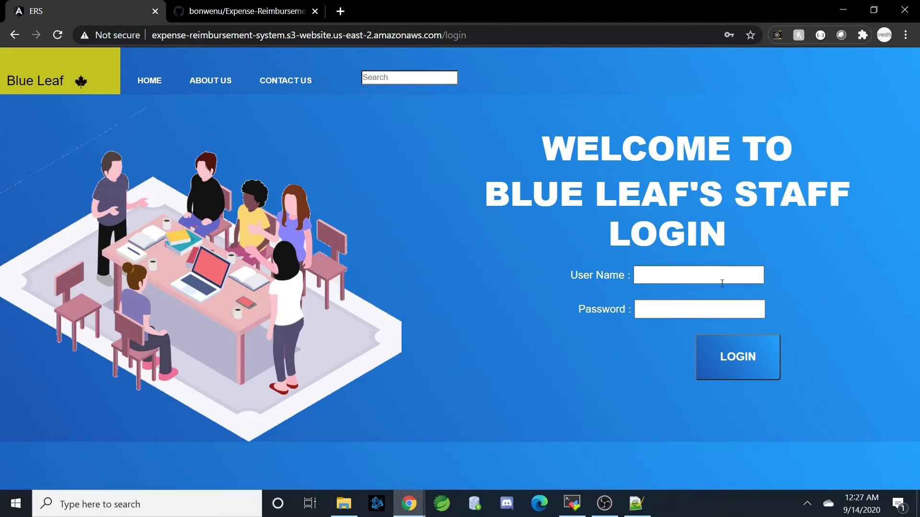
text(employee1)
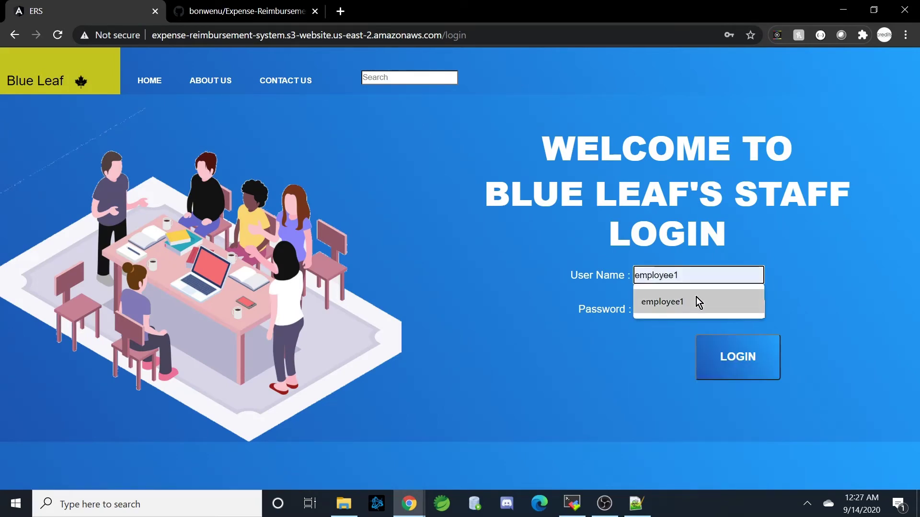
click(697, 301)
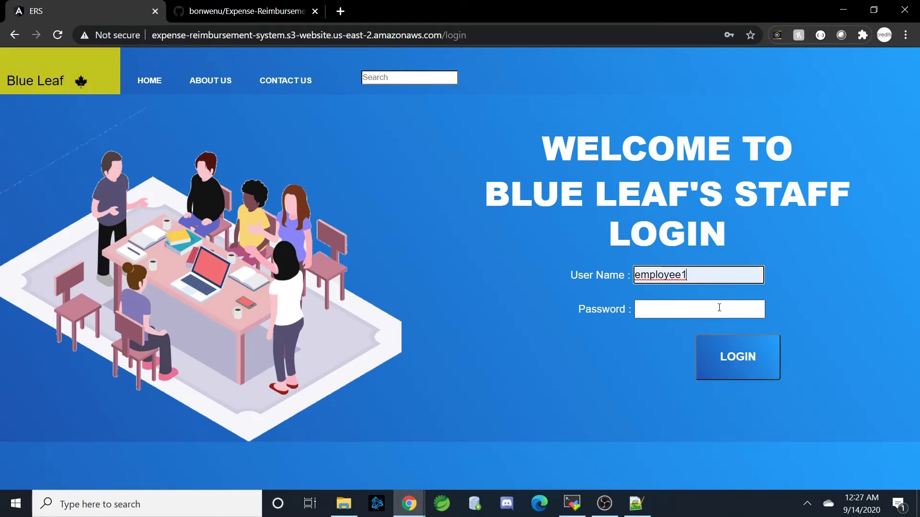
click(719, 308)
text(pa)
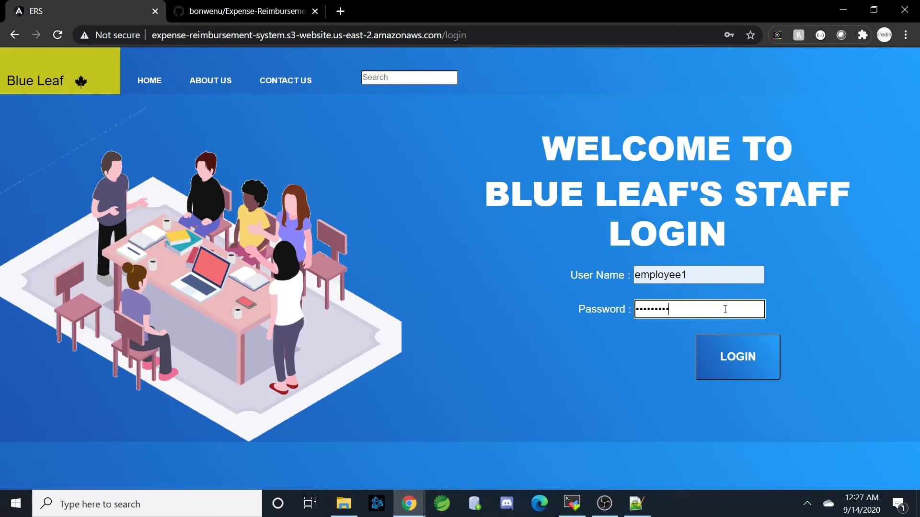
click(743, 363)
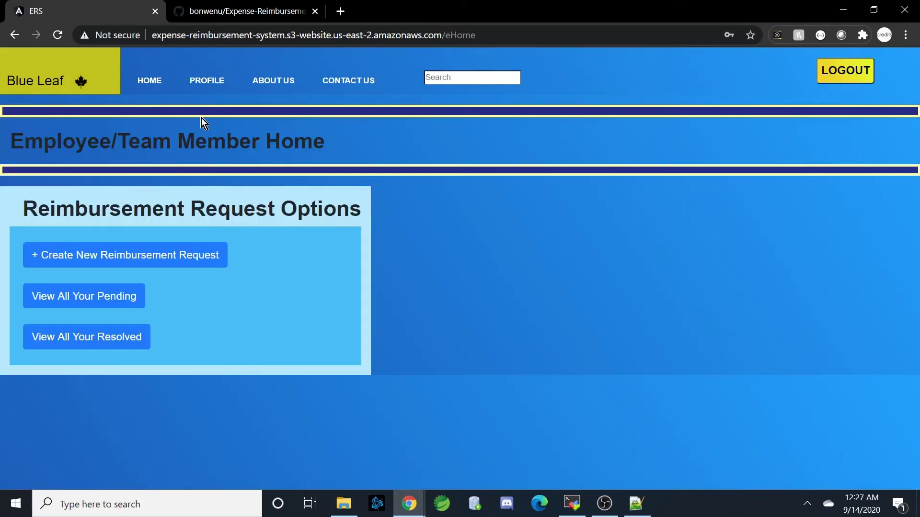
- Review the employee's empty pending list and four resolved requests, then log out
click(131, 296)
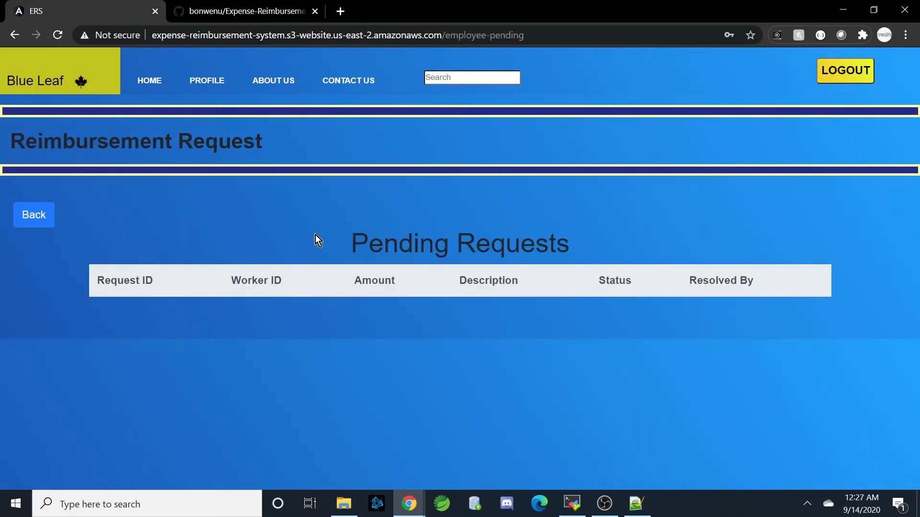
click(43, 217)
click(121, 339)
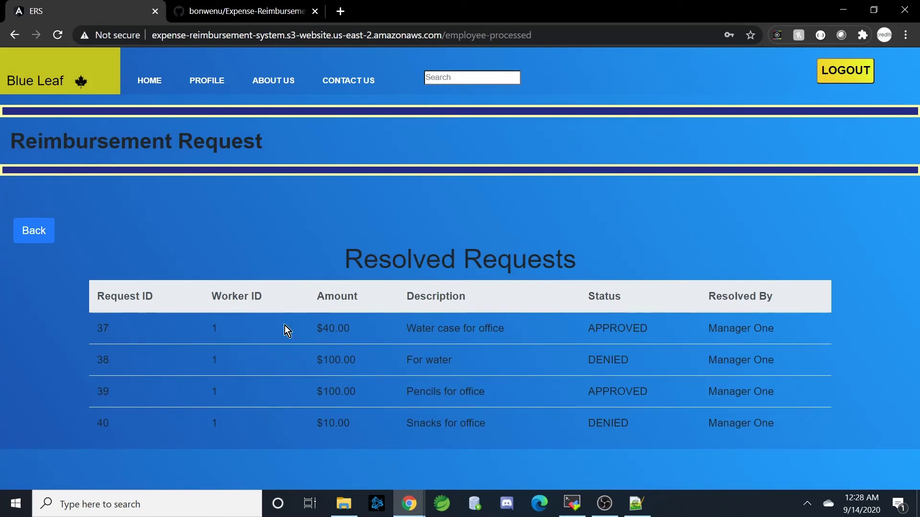
click(41, 233)
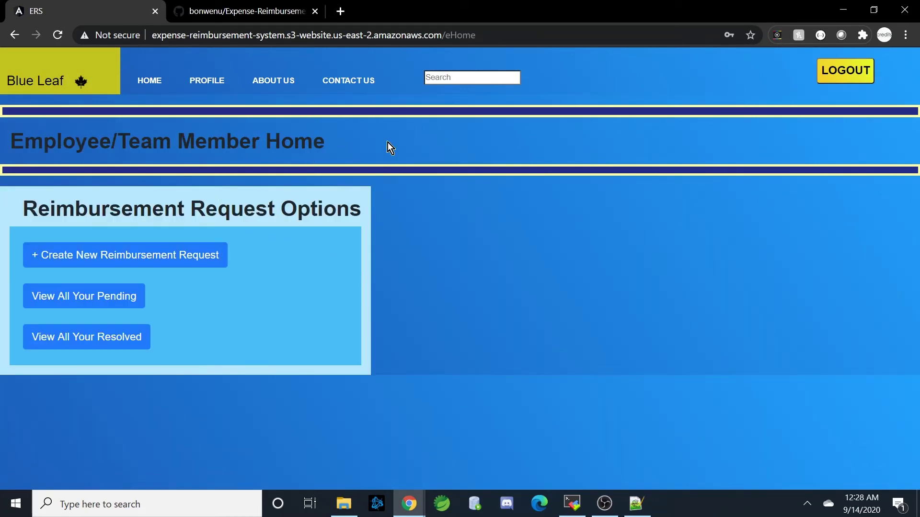
click(830, 73)
click(846, 86)
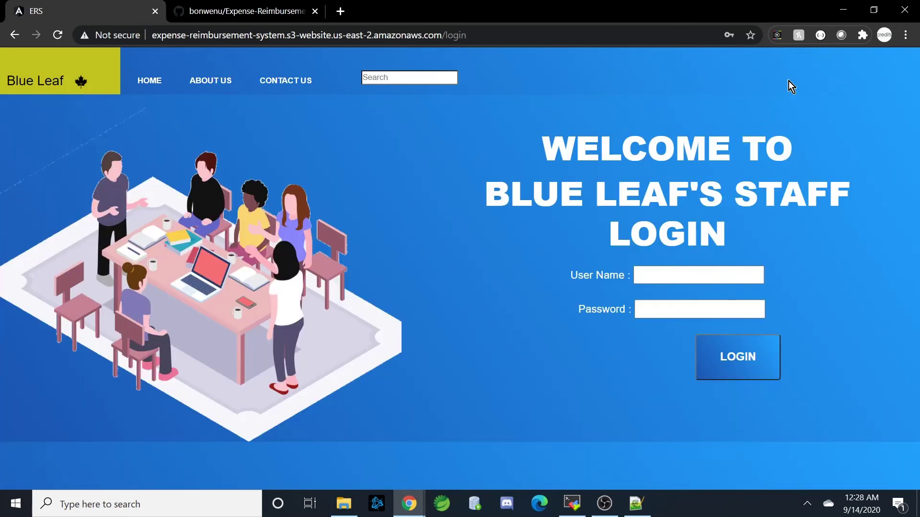
- Replace the login path with the nonexistent path /ffdsf to bring up the 404 page
click(519, 37)
click(520, 39)
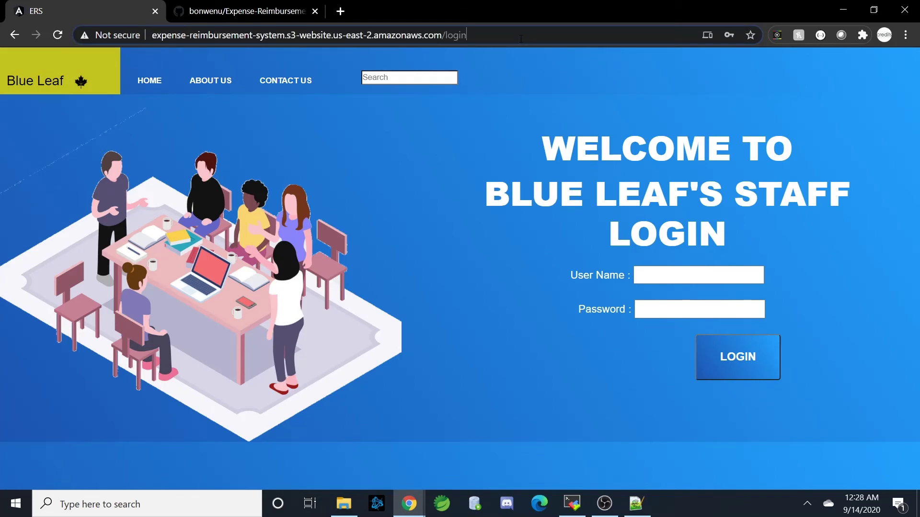
key(BackSpace)
key(BackSpace)
key(BackSpace)
key(BackSpace)
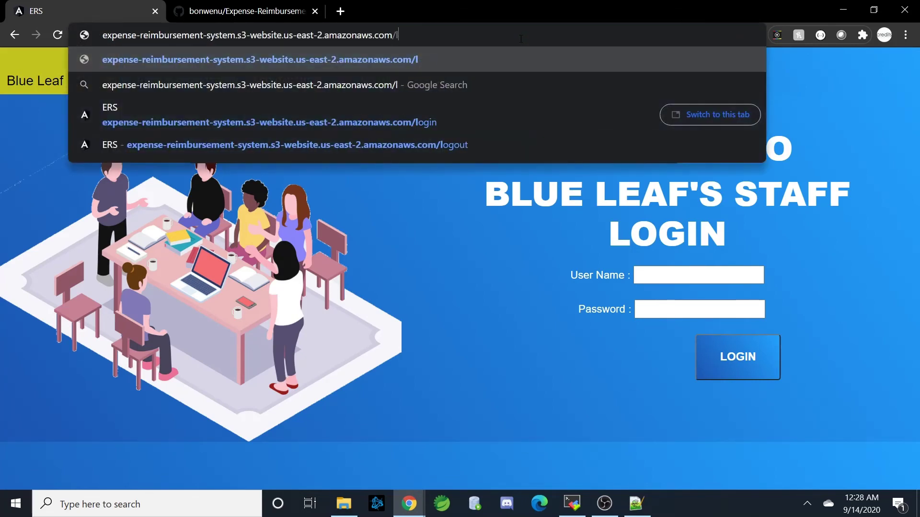
key(BackSpace)
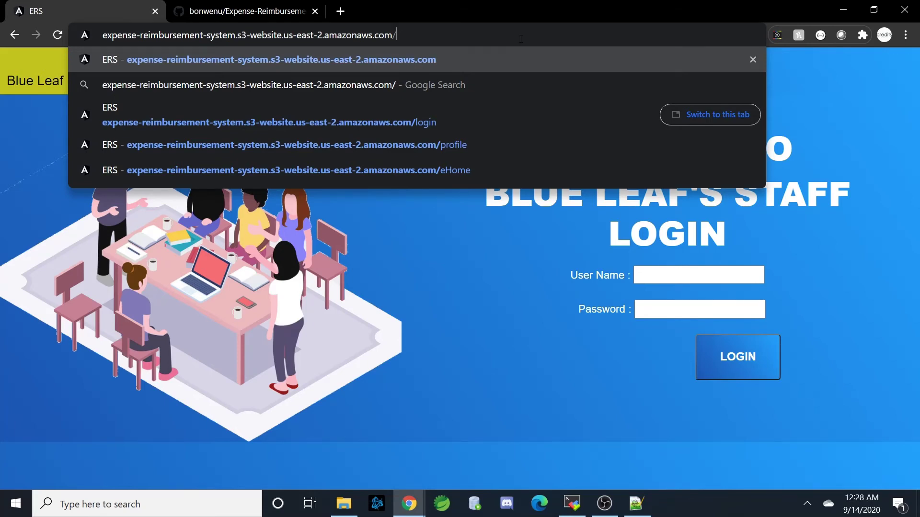
text(ffdsf)
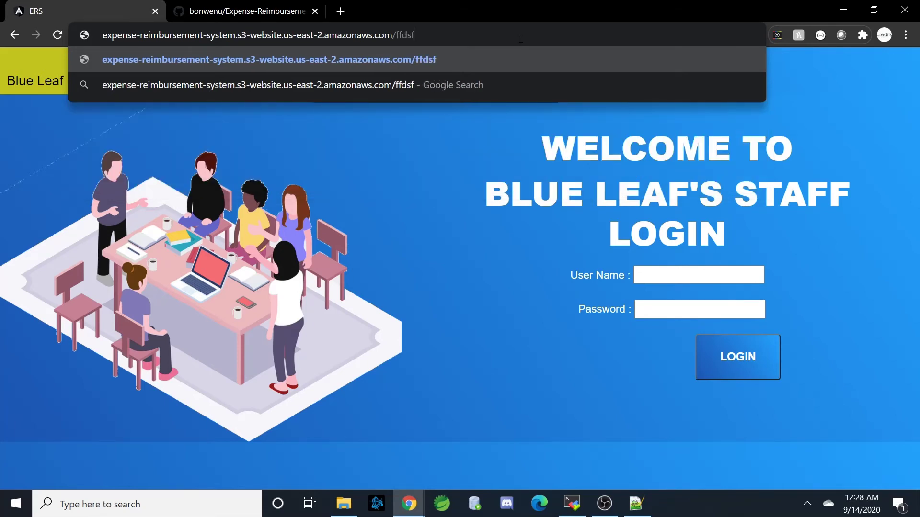
key(Return)
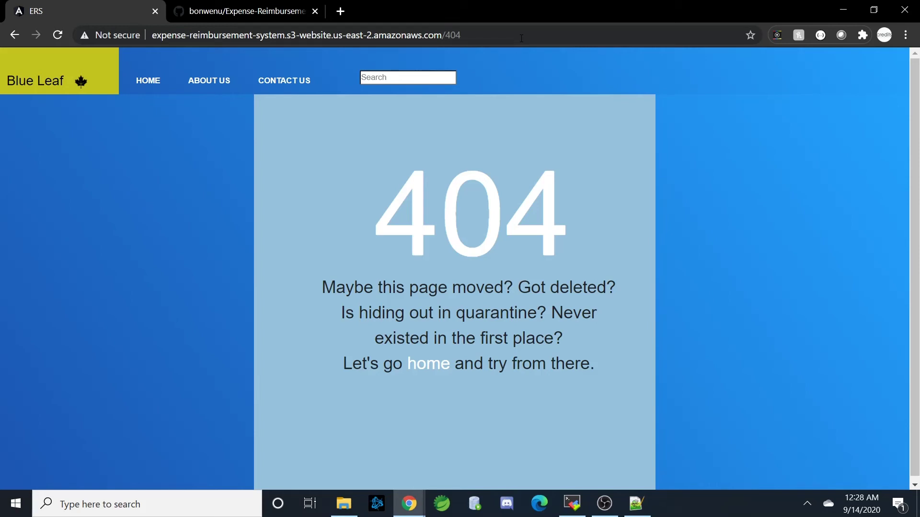
- Clear the path from the address bar and dismiss the address suggestions
click(521, 38)
click(522, 38)
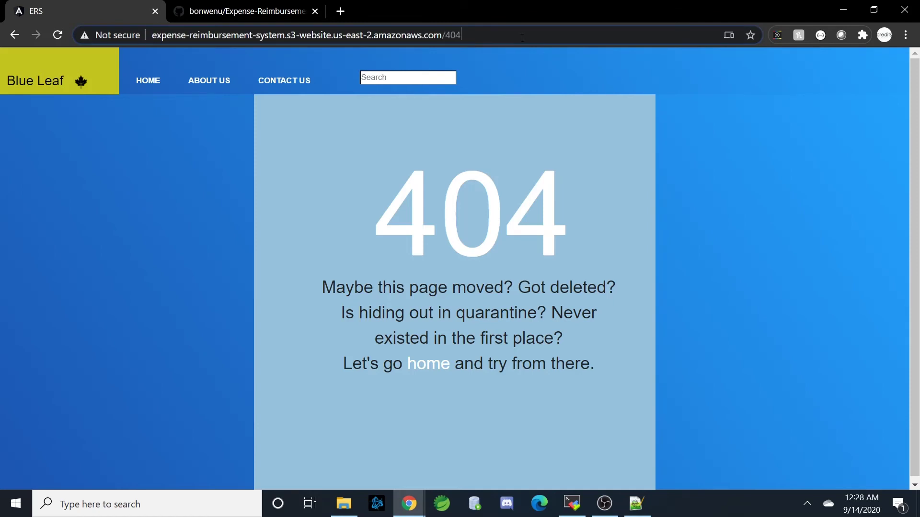
key(BackSpace)
key(BackSpace)
key(BackSpace)
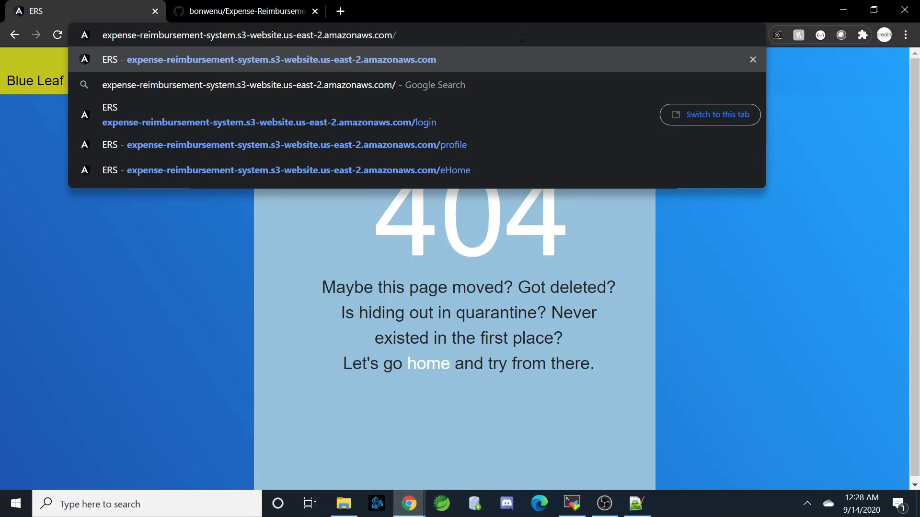
click(193, 279)
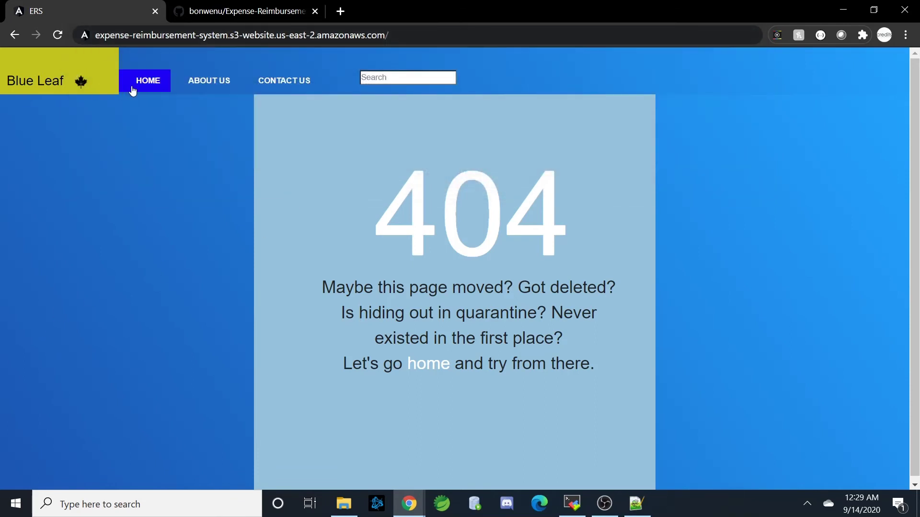
- From the home page, log in with the saved employee user name and the account password
click(132, 87)
click(710, 277)
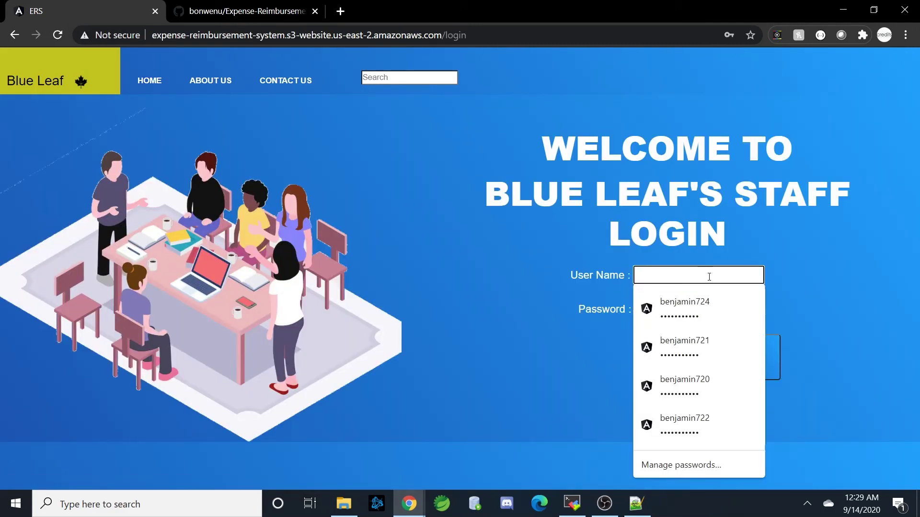
text(emplo)
click(714, 301)
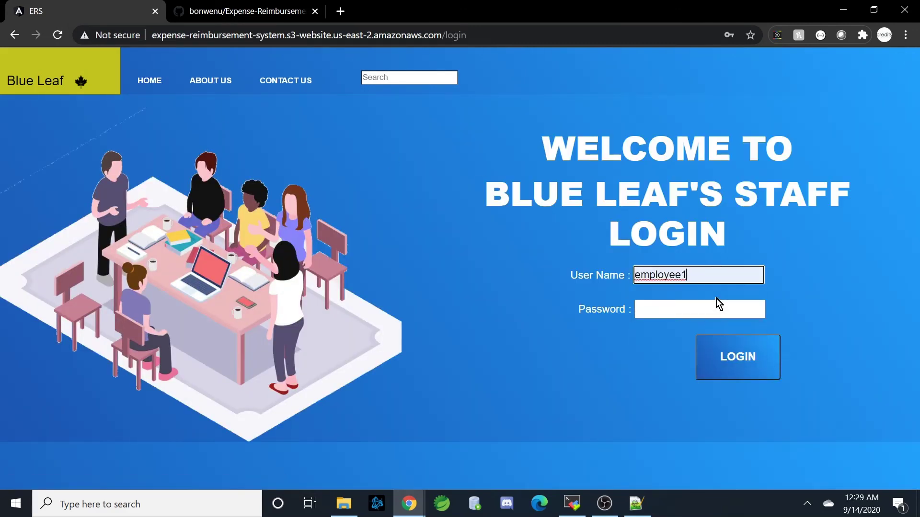
click(705, 309)
text(password1)
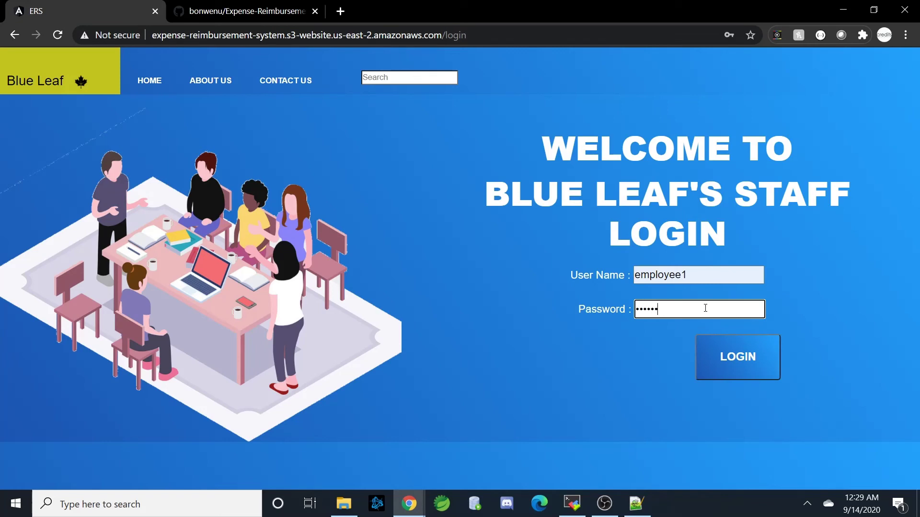
click(741, 355)
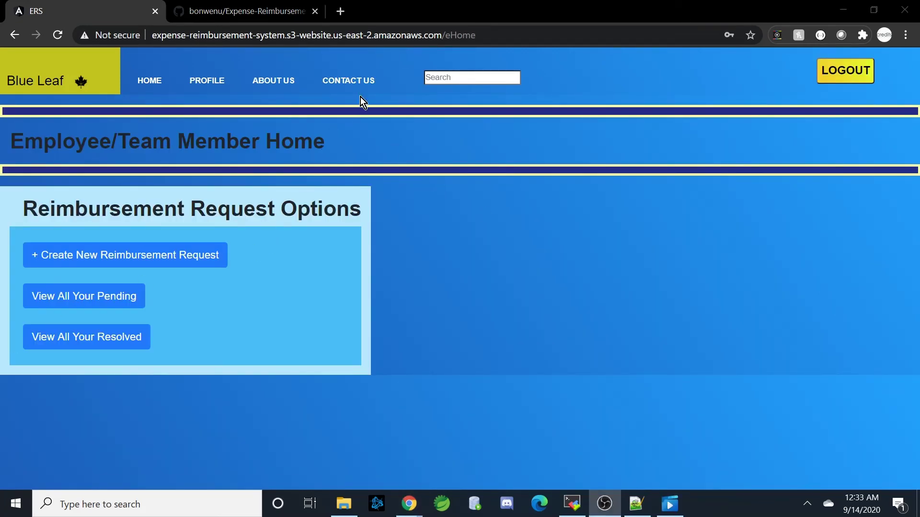
- Request /all-employees as the employee, get the 403 page, return home and log out
click(497, 38)
click(490, 37)
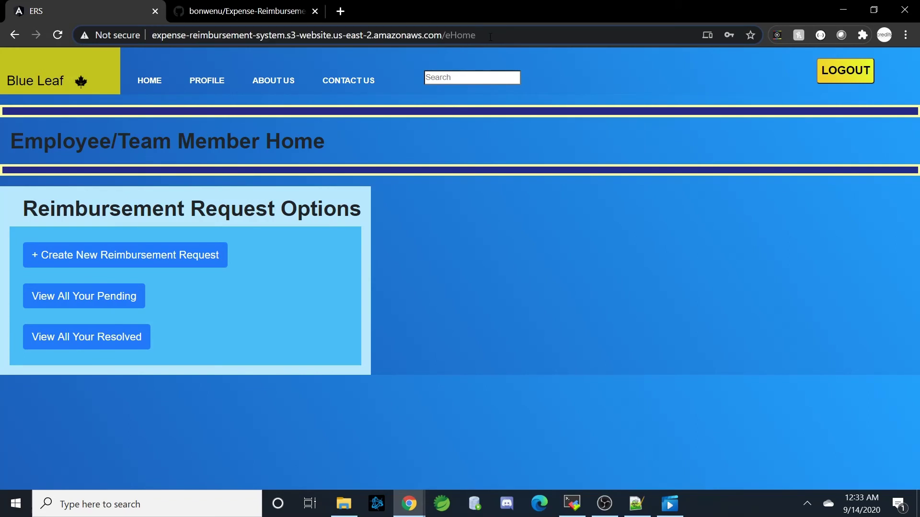
key(BackSpace)
key(BackSpace)
key(BackSpace)
key(BackSpace)
key(BackSpace)
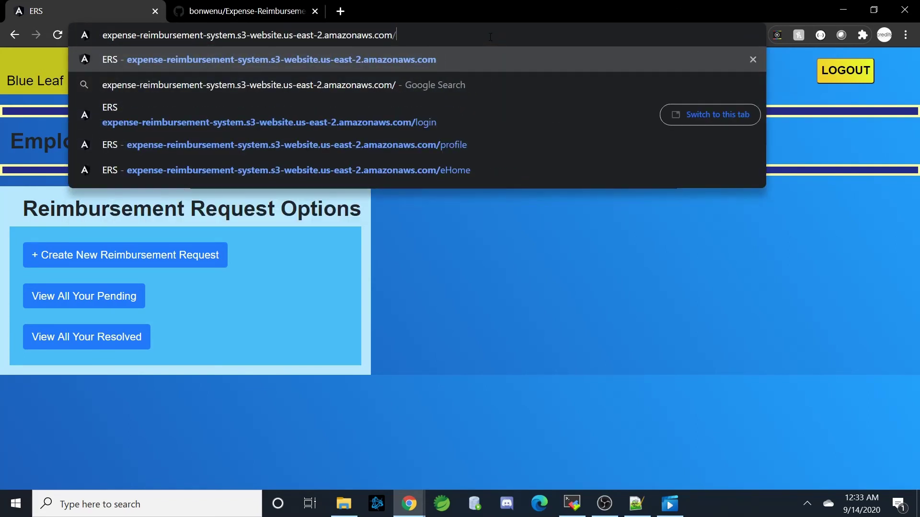
text(all)
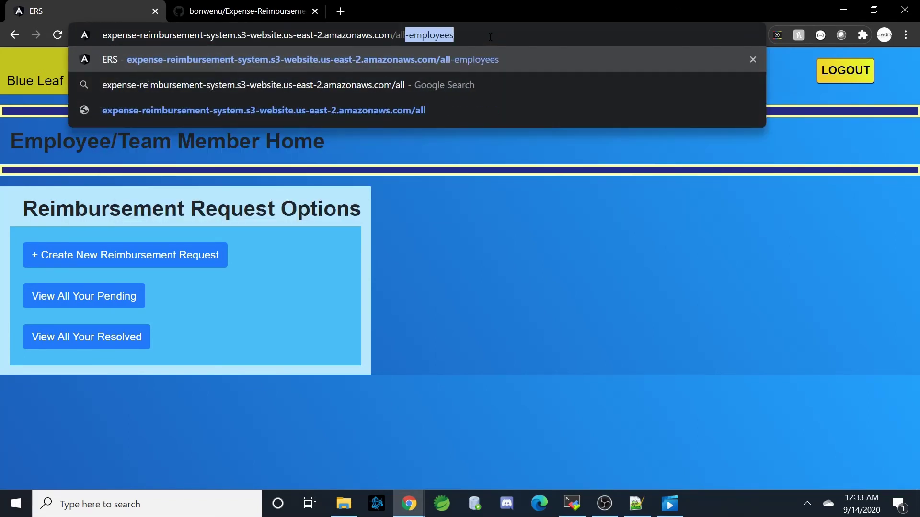
text(-employ)
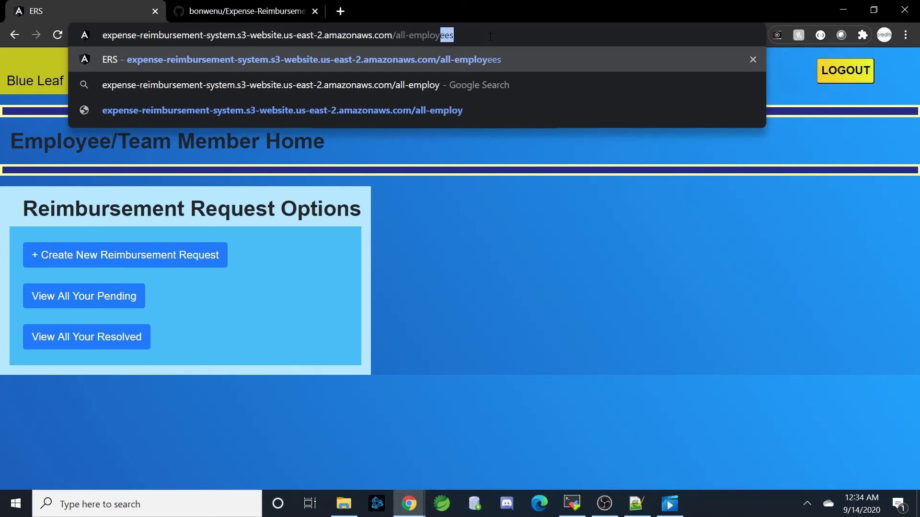
text(ees)
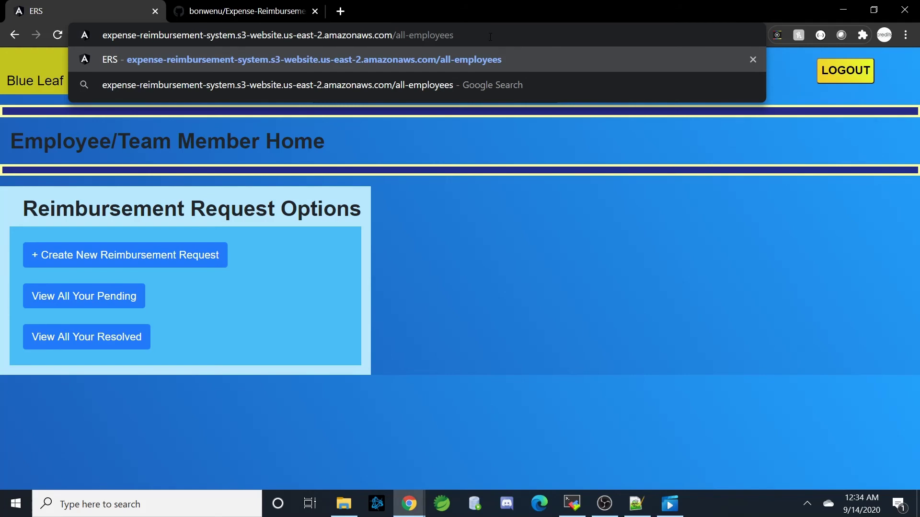
key(Return)
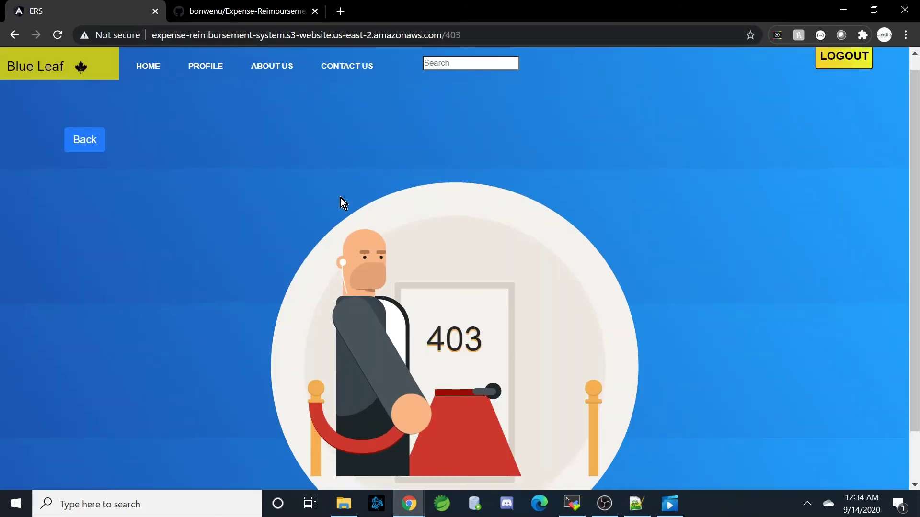
scroll(341, 197, down, 2)
scroll(134, 211, up, 2)
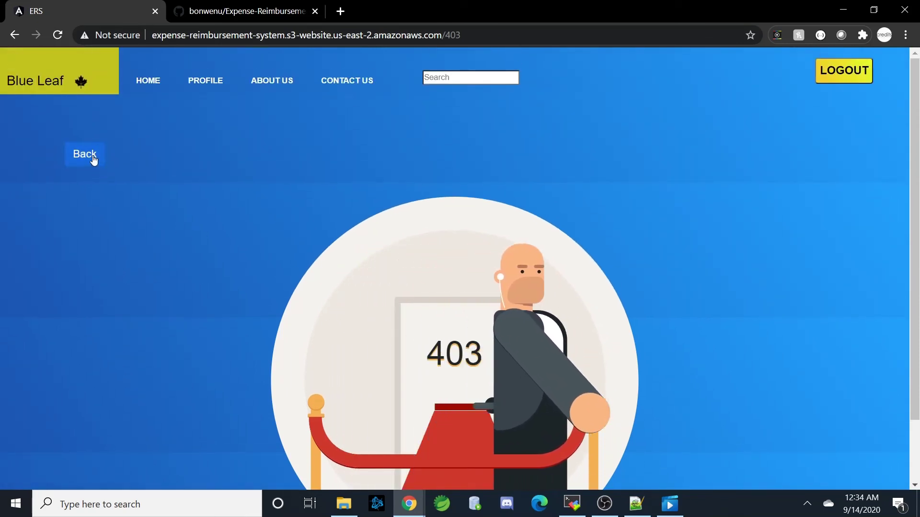
click(93, 157)
click(849, 80)
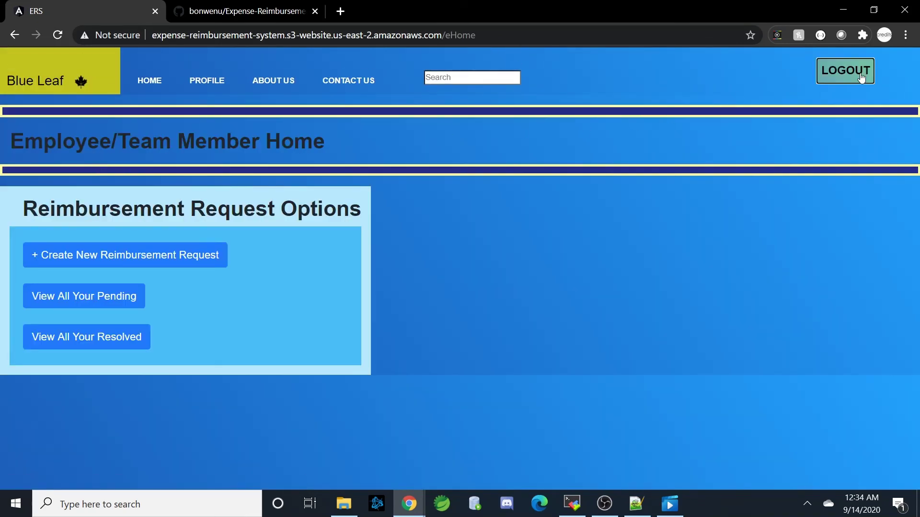
- Bring the GitHub repository tab forward and scroll its README to the Features list
click(271, 12)
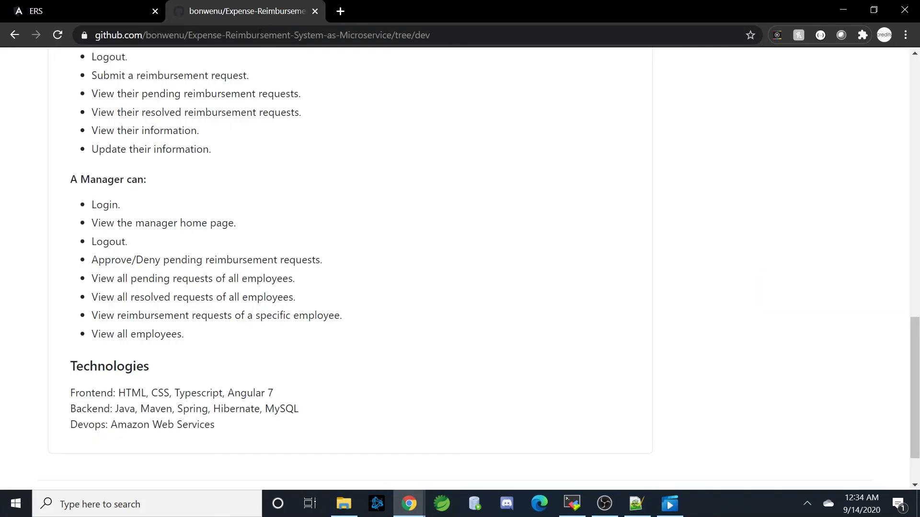
scroll(282, 213, up, 3)
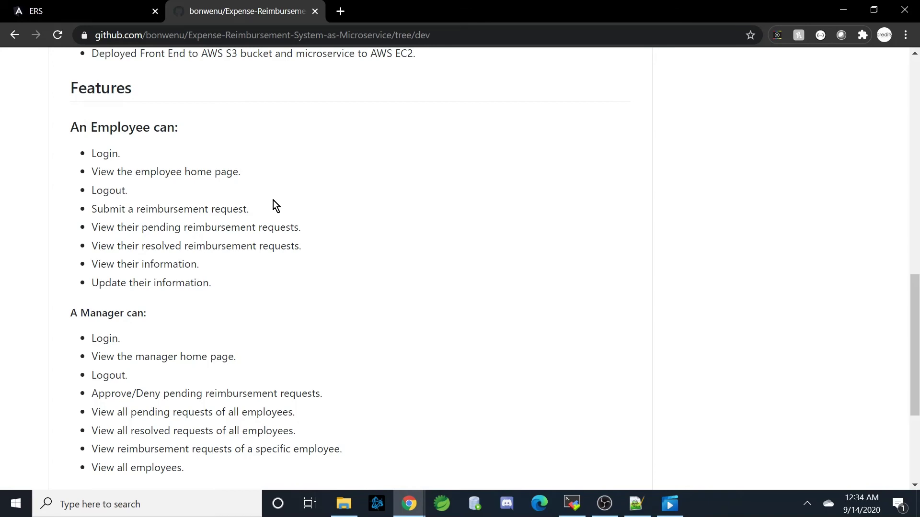
scroll(273, 201, down, 4)
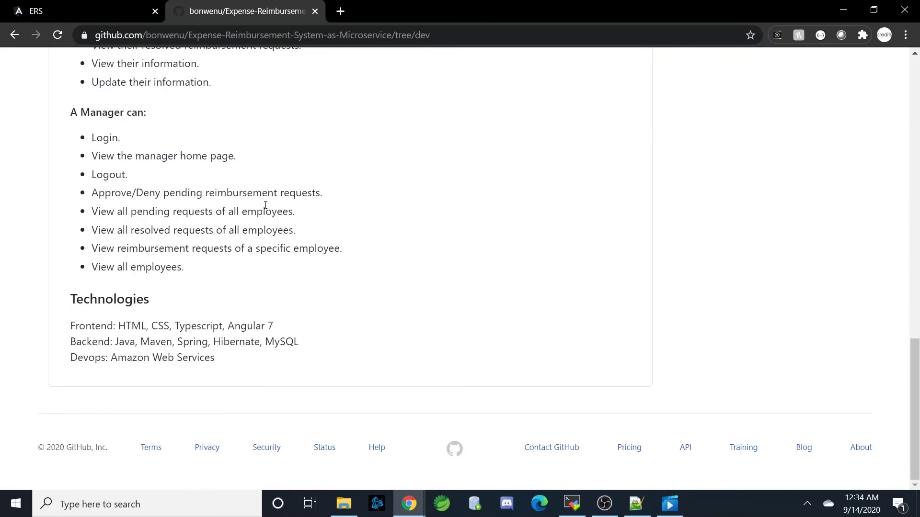